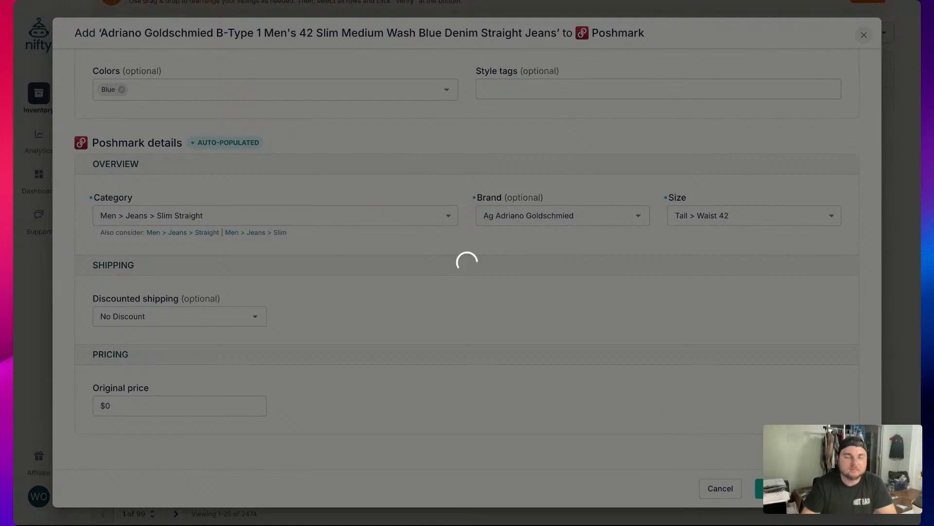
List the Canali Tessuto light blue linen wool blend dress pants on Poshmark, choosing Waist 40 as the missing size.
scroll(557, 343, up, 1)
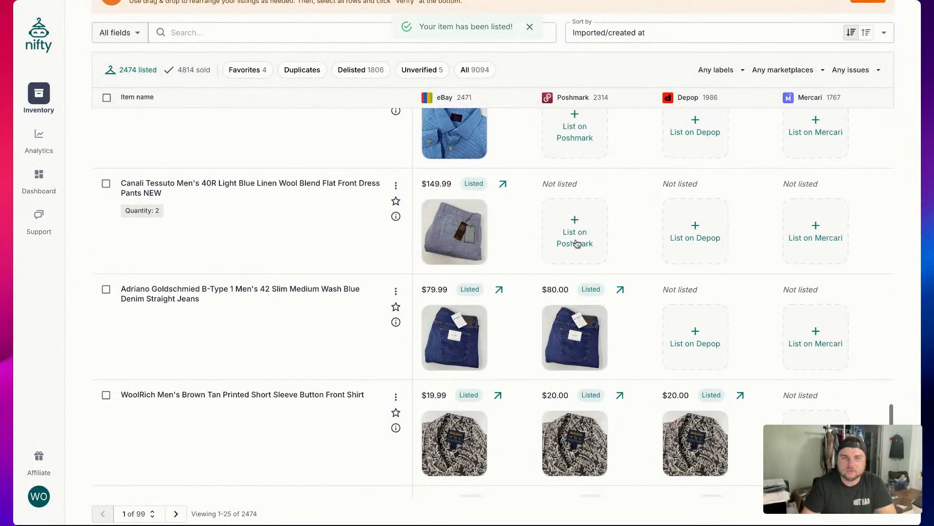
click(574, 241)
scroll(596, 373, down, 12)
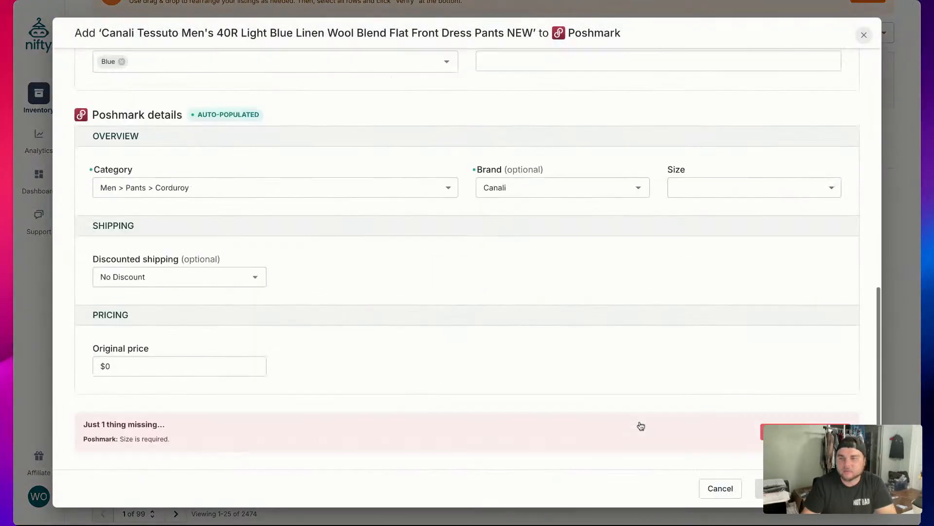
scroll(639, 409, up, 8)
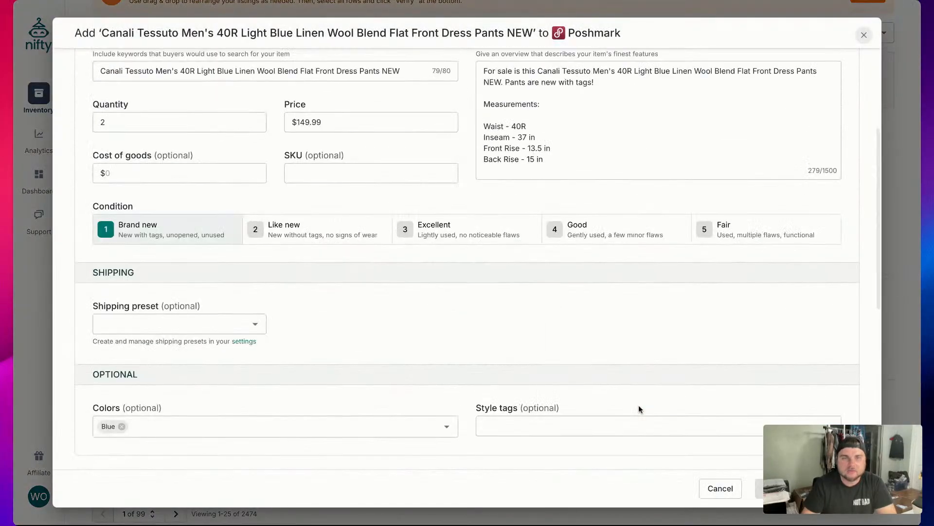
scroll(638, 409, down, 4)
click(746, 359)
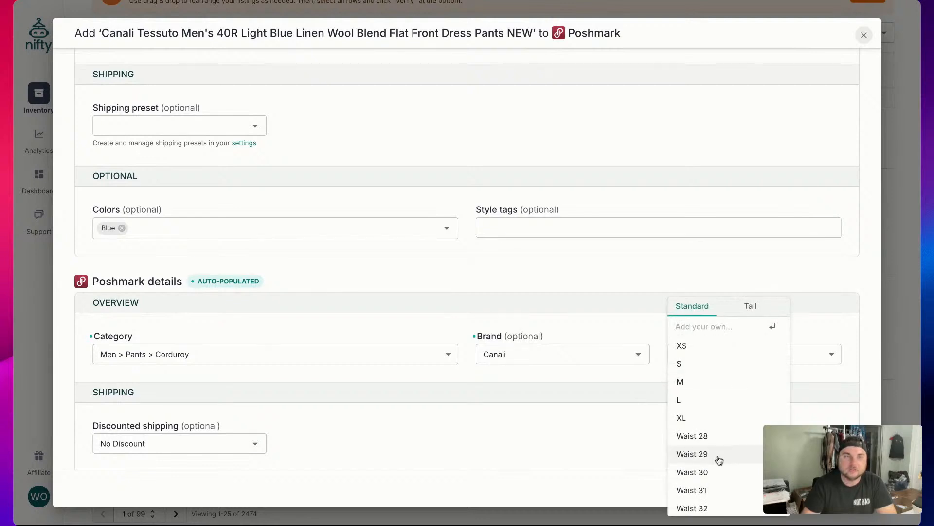
scroll(718, 459, down, 4)
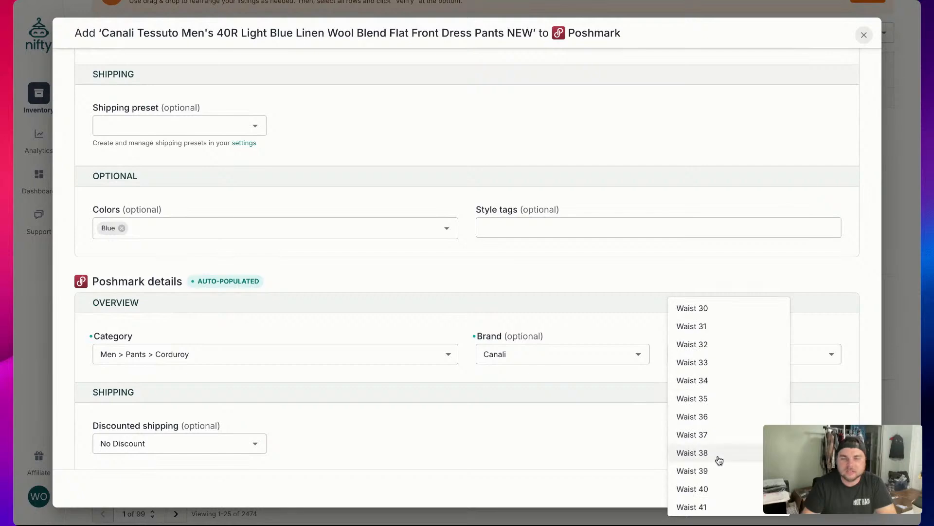
click(717, 489)
click(778, 488)
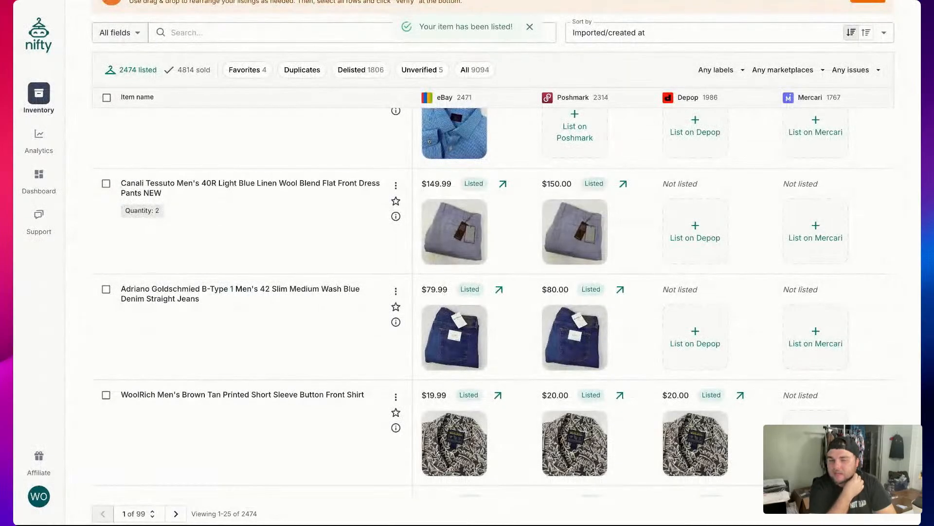
List the UNTUCKit Domani blue white plaid long sleeve shirt on Poshmark with its auto-populated details.
scroll(665, 440, up, 2)
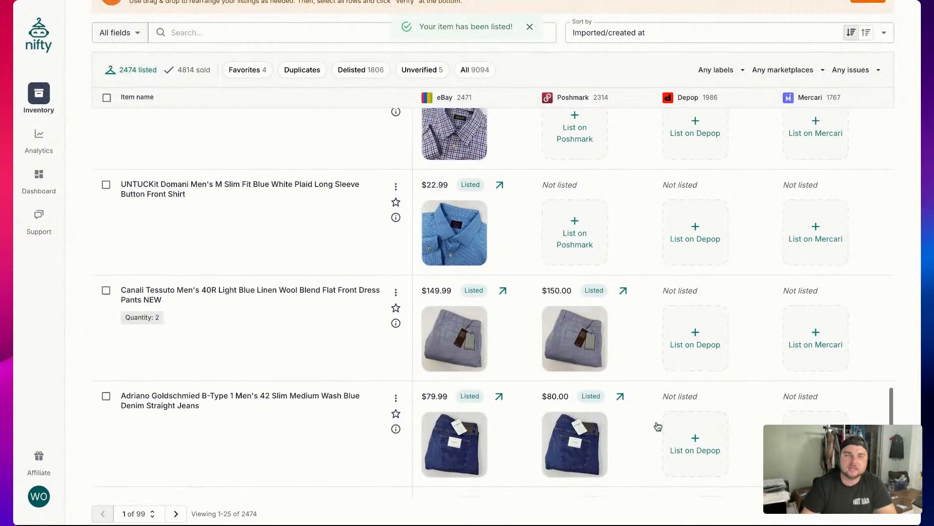
click(576, 238)
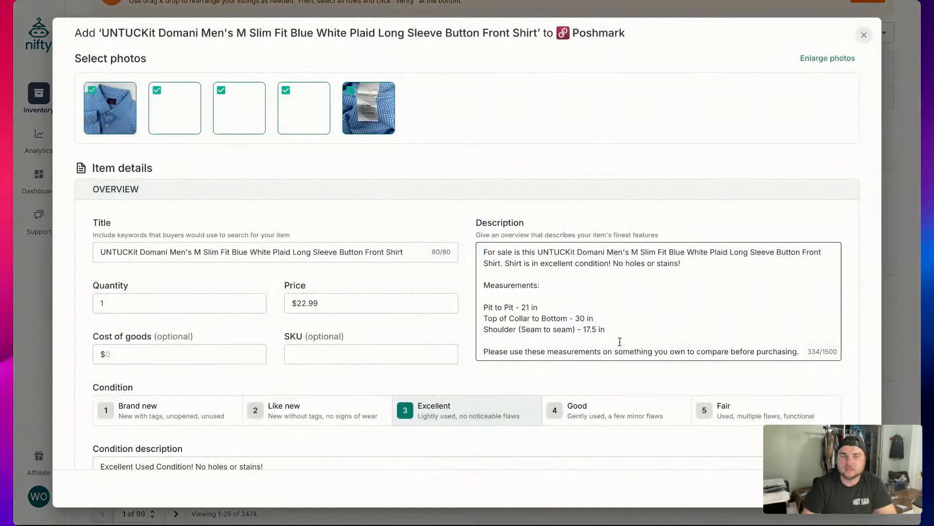
scroll(649, 404, down, 10)
click(805, 488)
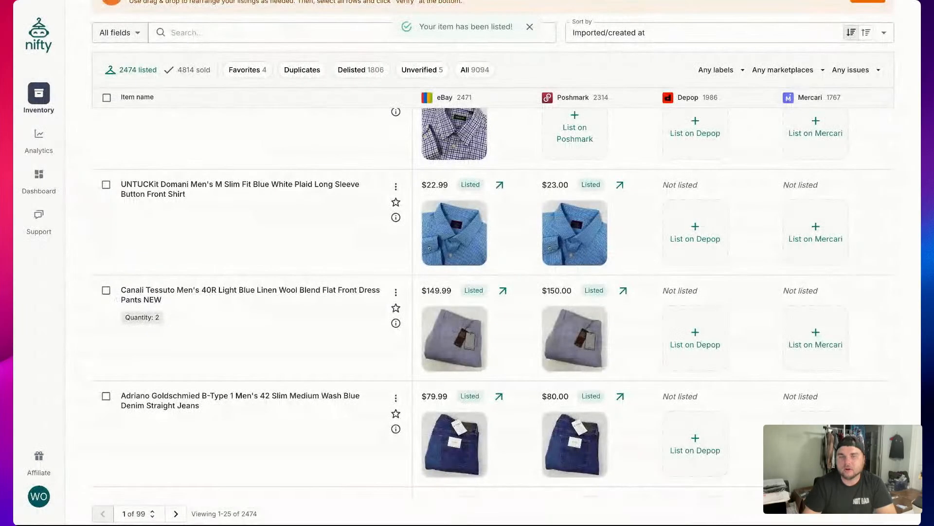
List the Orvis men's XL white blue red plaid button down shirt on Poshmark with its auto-populated details.
scroll(632, 341, up, 2)
click(603, 271)
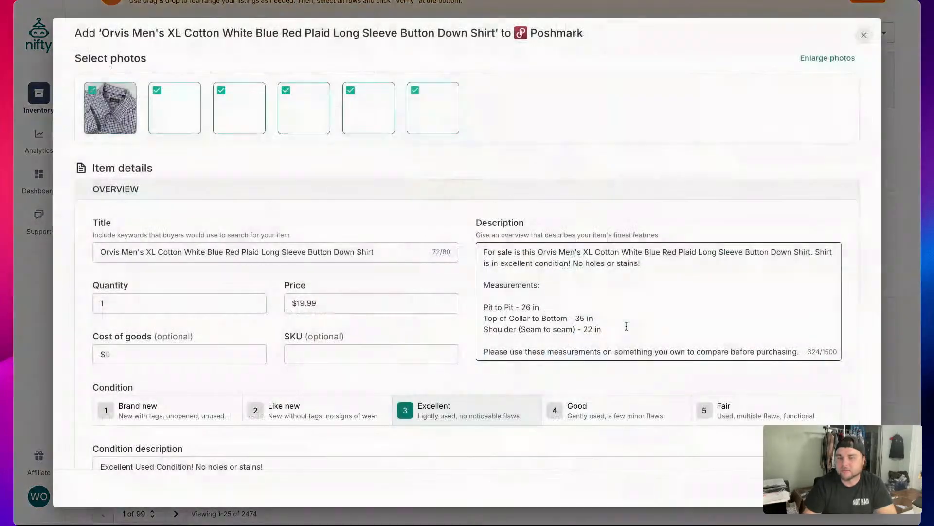
scroll(639, 337, down, 12)
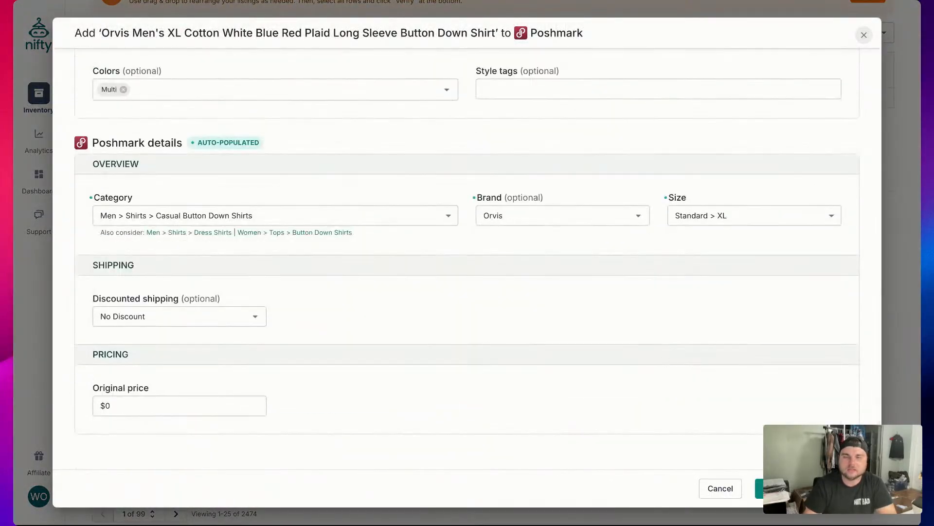
click(804, 488)
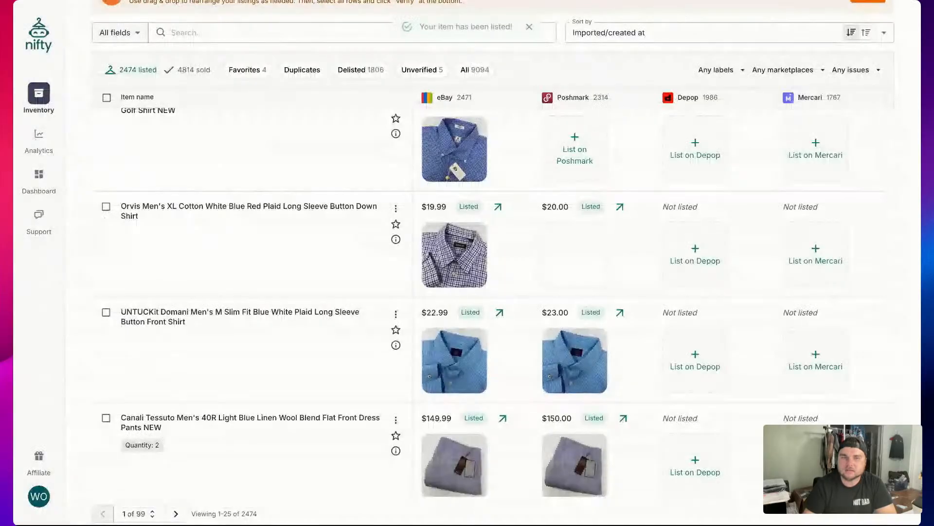
List the Peter Millar white blue geometric short sleeve golf shirt on Poshmark with its auto-populated details.
scroll(732, 415, up, 2)
click(598, 288)
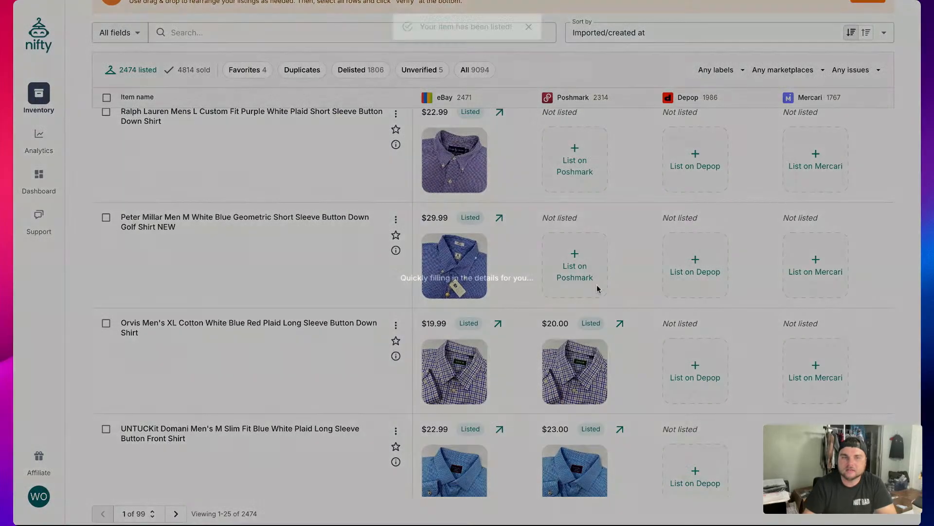
scroll(680, 400, down, 10)
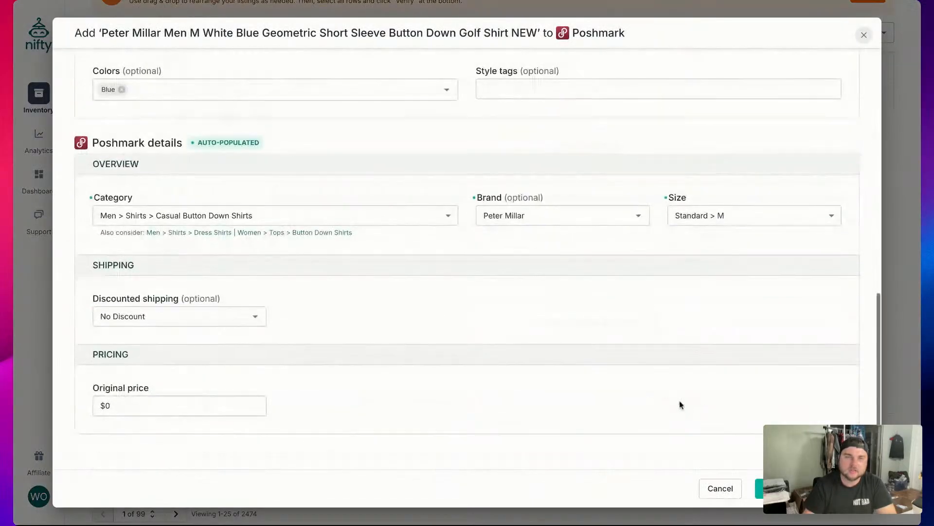
click(808, 488)
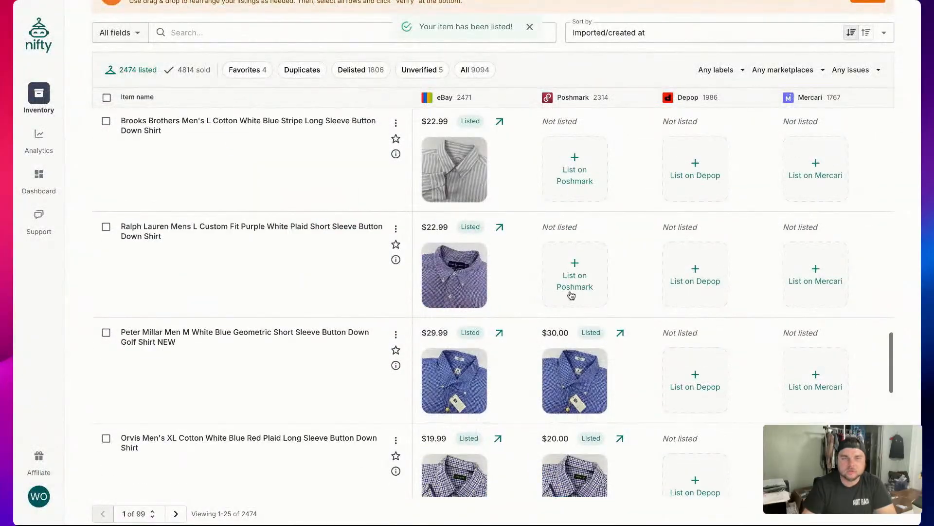
List the Ralph Lauren custom fit purple white plaid short sleeve shirt on Poshmark with its auto-populated details.
click(573, 293)
scroll(631, 409, down, 12)
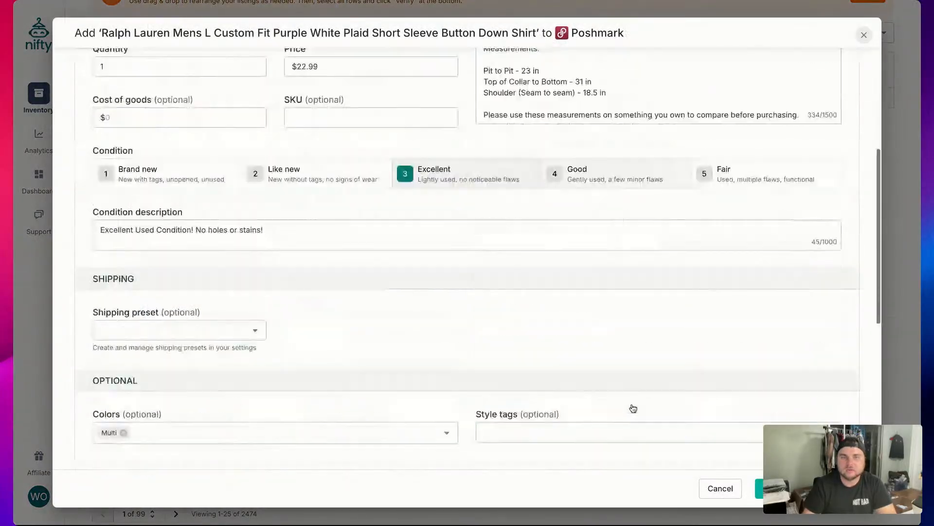
click(760, 488)
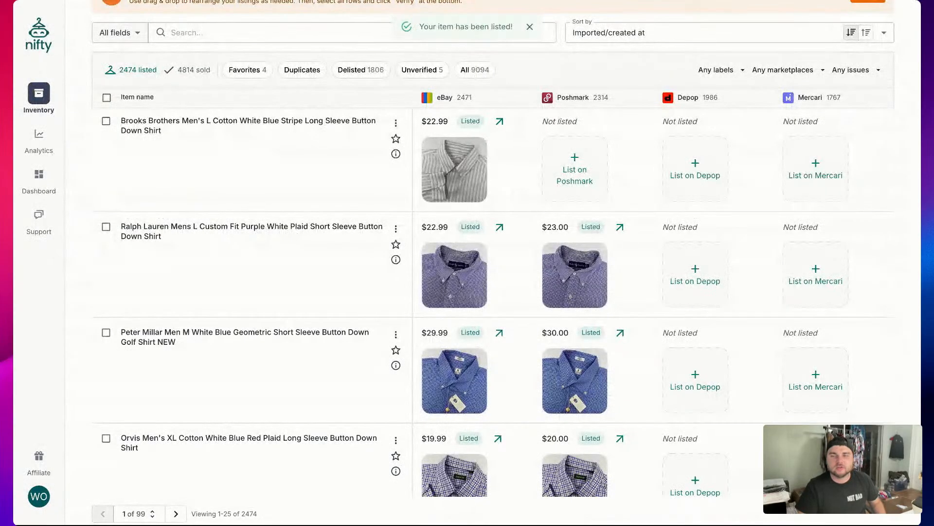
List the Brooks Brothers men's L white blue stripe long sleeve shirt on Poshmark, keeping the pre-filled details.
click(588, 285)
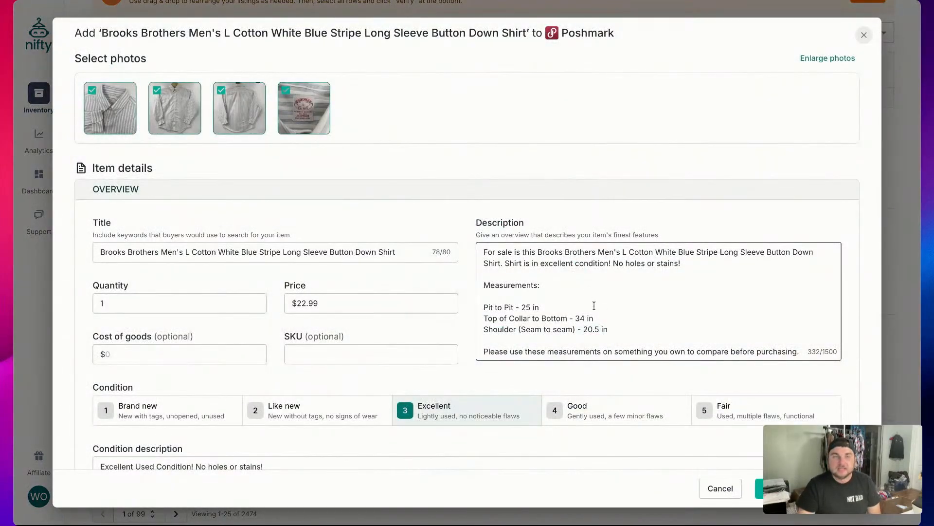
scroll(702, 383, down, 5)
scroll(702, 379, down, 4)
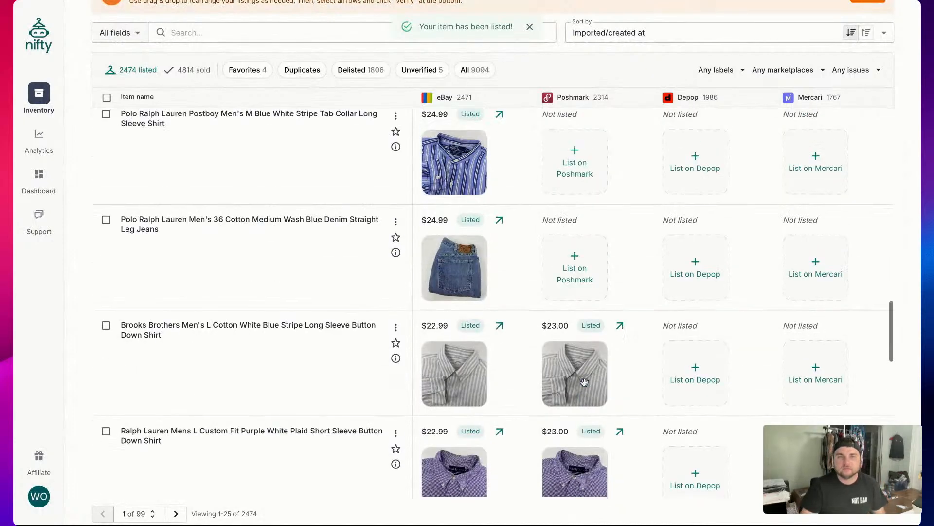
List the Polo Ralph Lauren men's 36 medium wash straight leg jeans on Poshmark, keeping the pre-filled details.
click(581, 300)
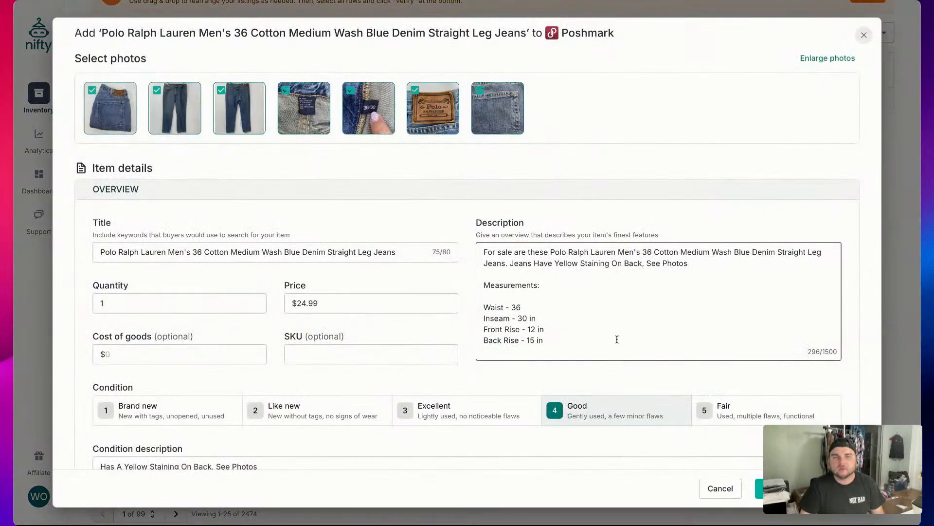
scroll(641, 375, down, 10)
click(759, 488)
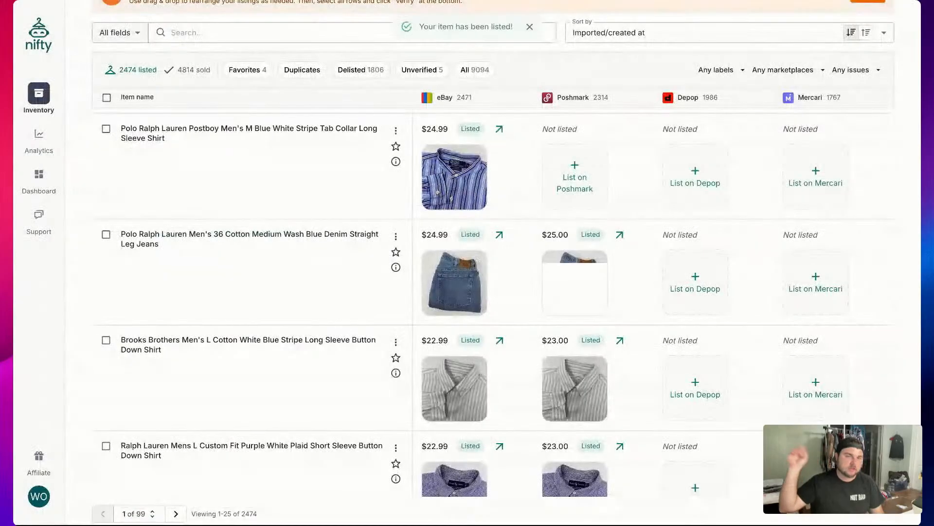
List the Polo Ralph Lauren Postboy blue white stripe tab collar shirt on Poshmark with its auto-populated details.
scroll(613, 253, up, 1)
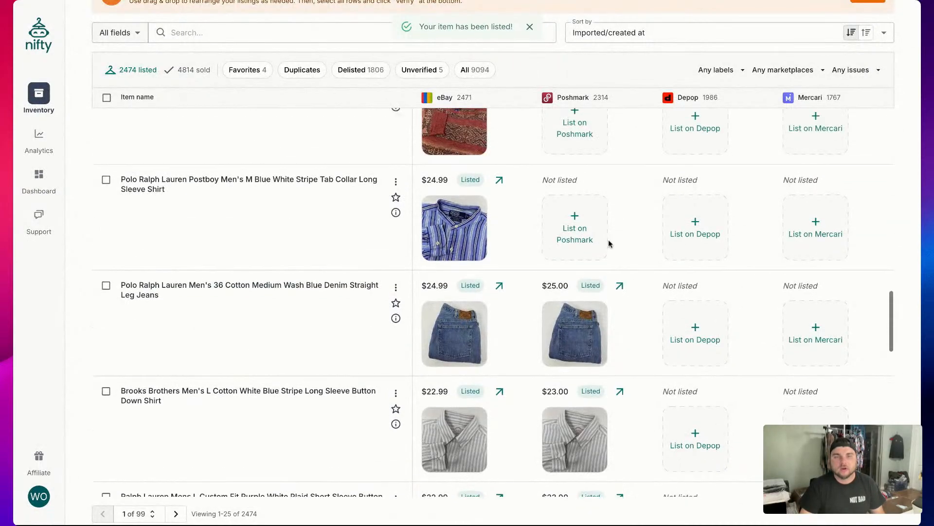
click(605, 259)
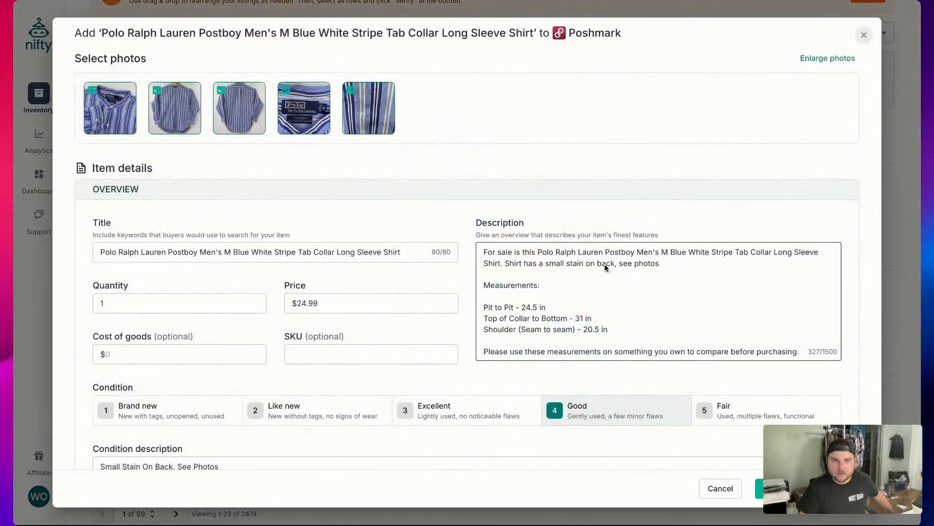
scroll(596, 270, down, 15)
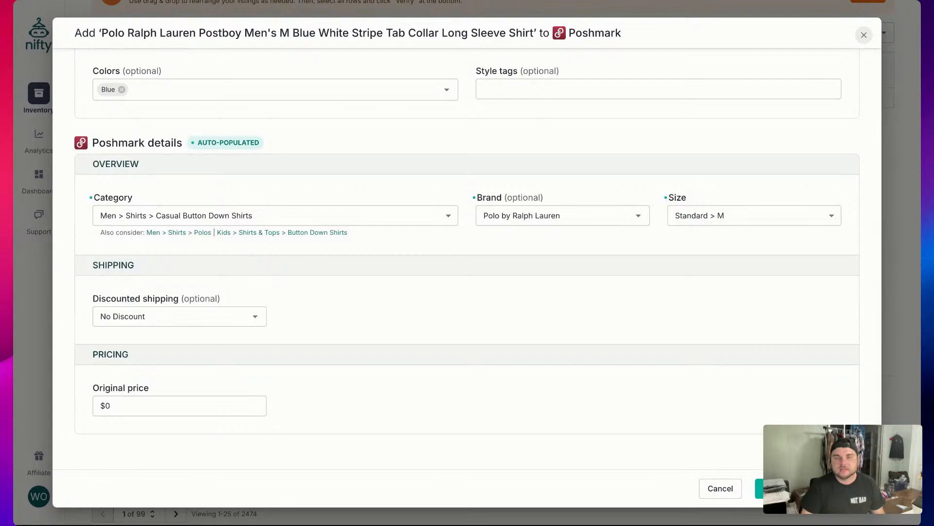
click(779, 488)
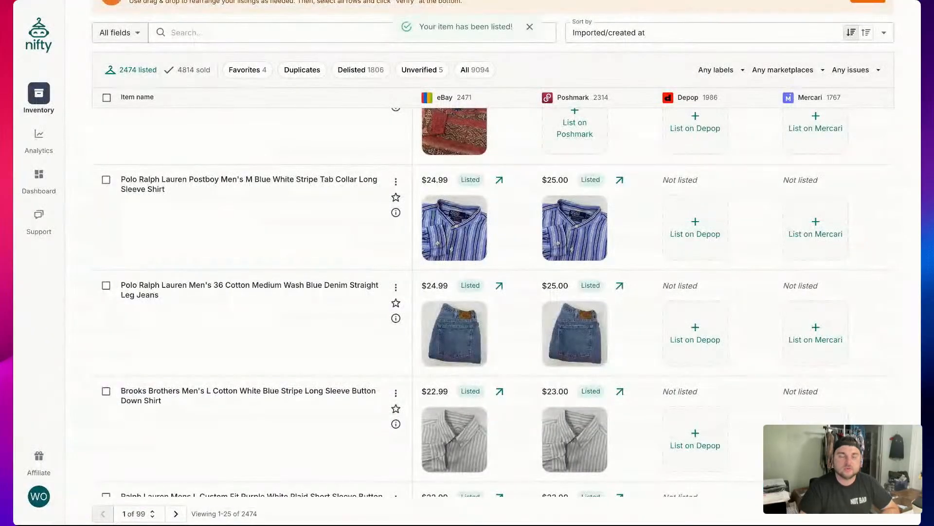
List the Chaps Denim women's XL orange Southwestern Aztec sweater on Poshmark with its auto-populated details.
scroll(628, 345, up, 3)
click(576, 239)
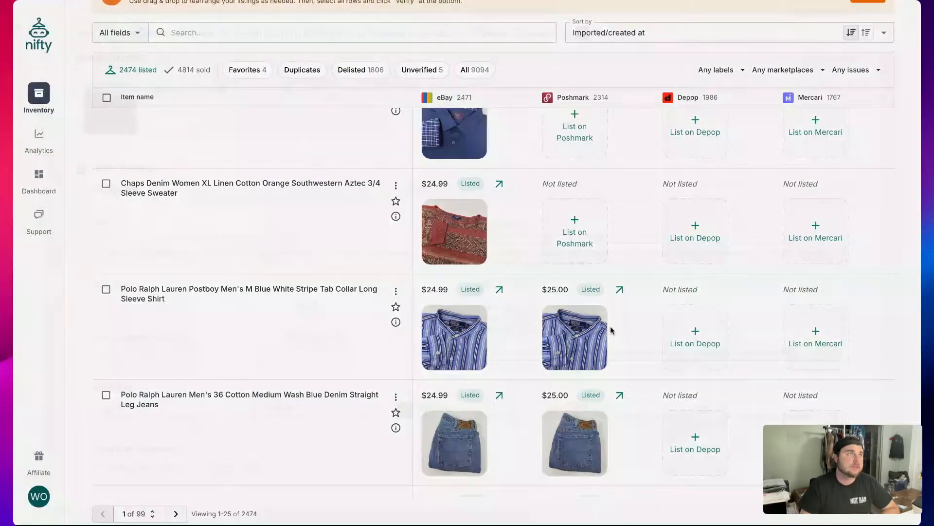
scroll(715, 414, down, 10)
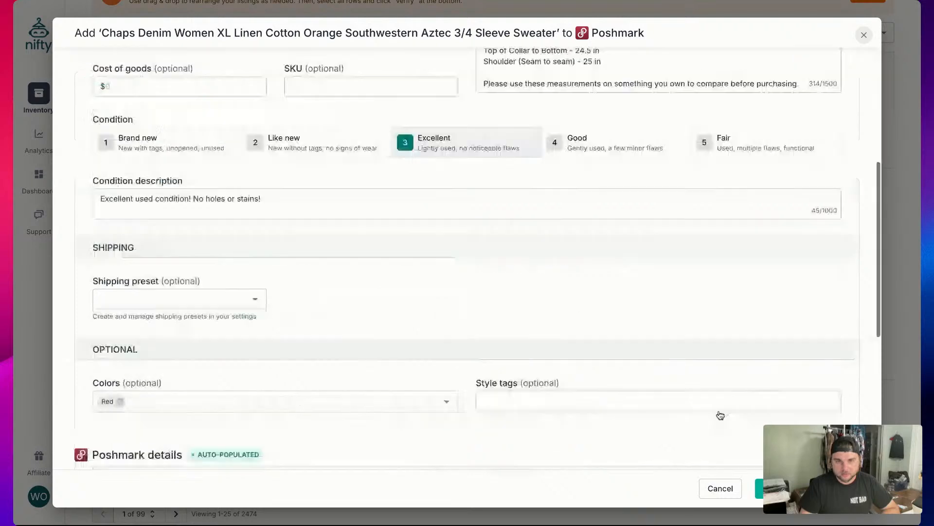
click(803, 488)
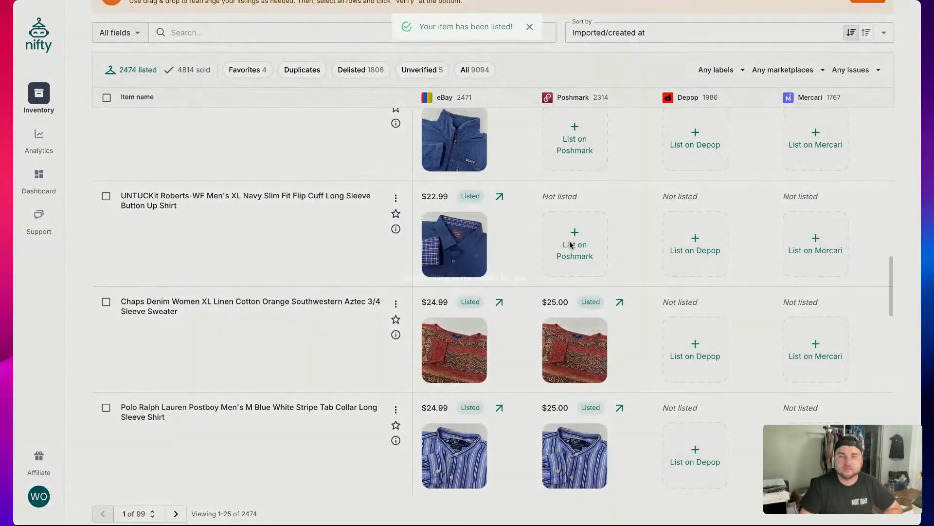
List the UNTUCKit Roberts-WF men's XL navy flip cuff shirt on Poshmark, keeping the pre-filled details.
click(571, 244)
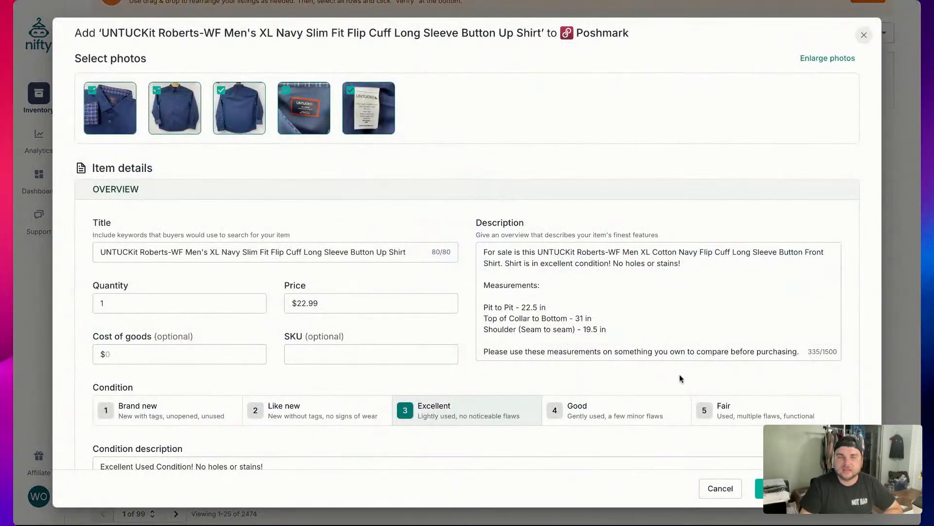
scroll(681, 374, down, 10)
click(774, 488)
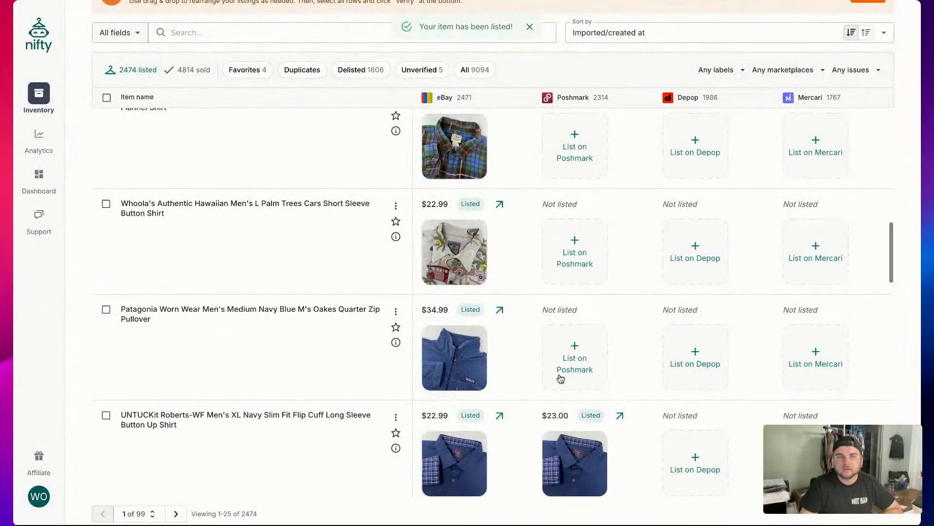
List the Patagonia Worn Wear navy blue quarter zip pullover on Poshmark, keeping the pre-filled details.
click(558, 374)
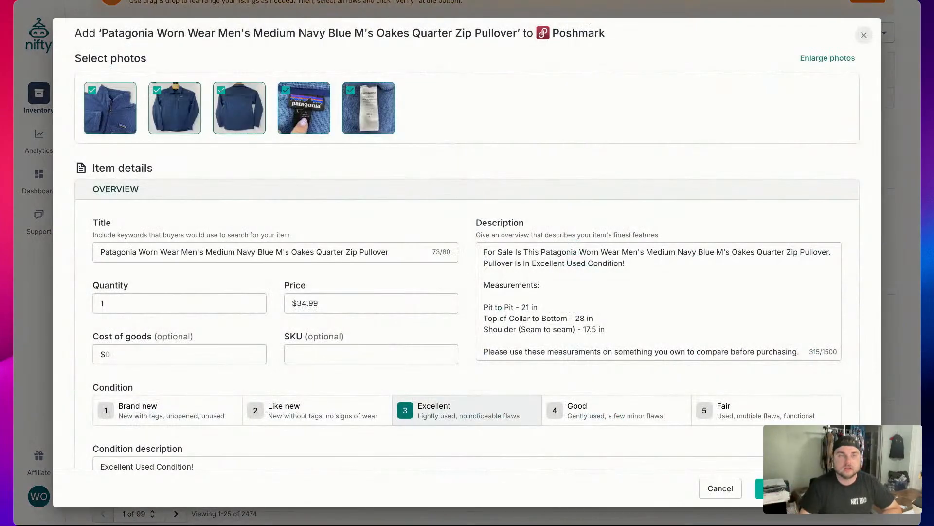
scroll(613, 229, down, 12)
click(769, 488)
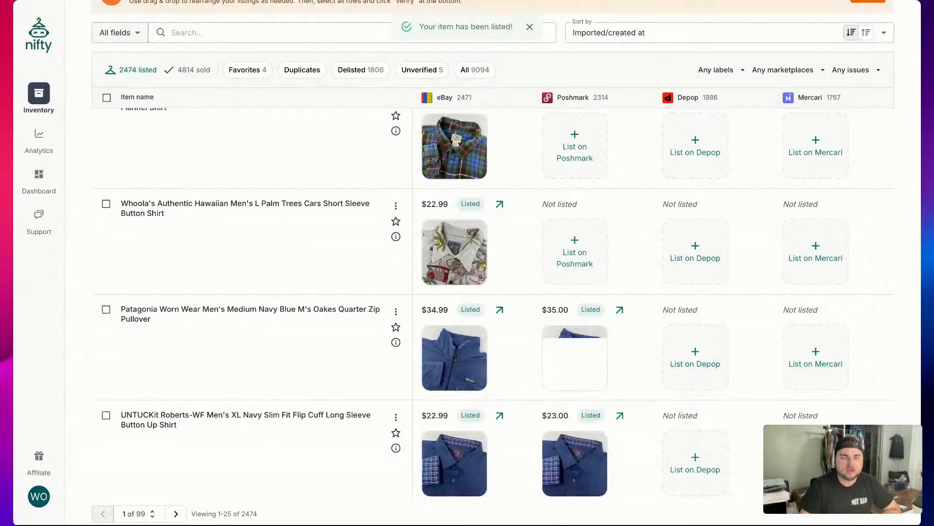
List the Whoola's Authentic Hawaiian palm trees and cars shirt on Poshmark with its auto-populated details, leaving the brand blank.
click(575, 252)
scroll(652, 380, down, 10)
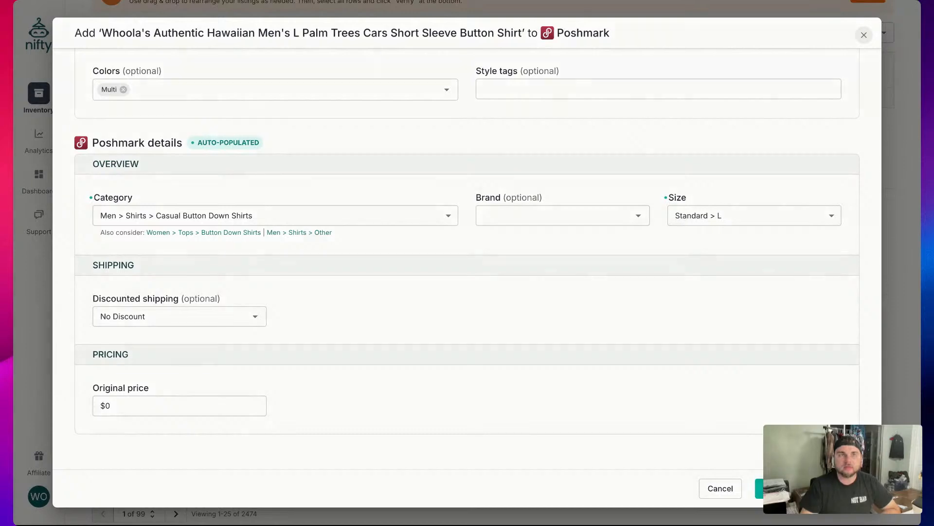
click(803, 488)
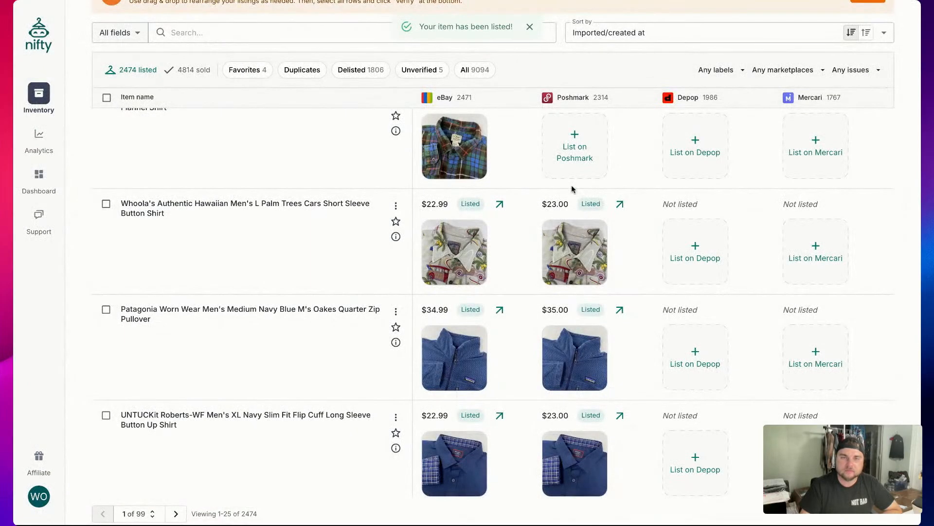
List the L.L. Bean men's XL Tall multicolor plaid flannel shirt on Poshmark, keeping the pre-filled details.
scroll(572, 189, up, 3)
click(568, 271)
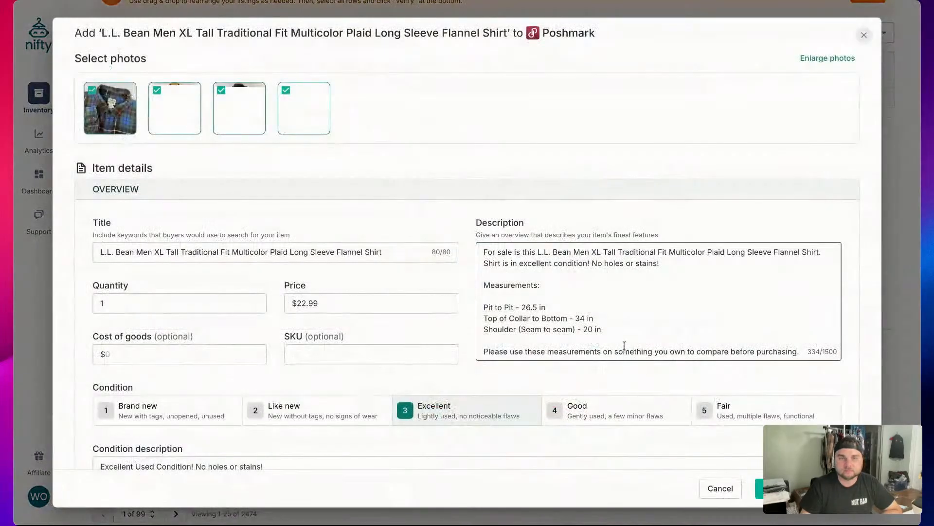
scroll(624, 345, down, 10)
click(803, 488)
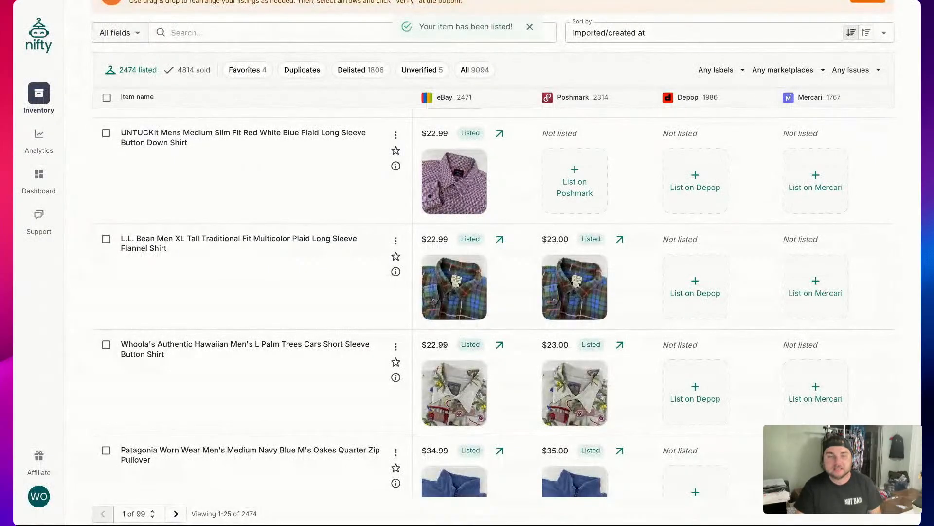
List the UNTUCKit men's medium slim fit red white blue plaid shirt on Poshmark with its pre-filled details.
scroll(580, 368, up, 4)
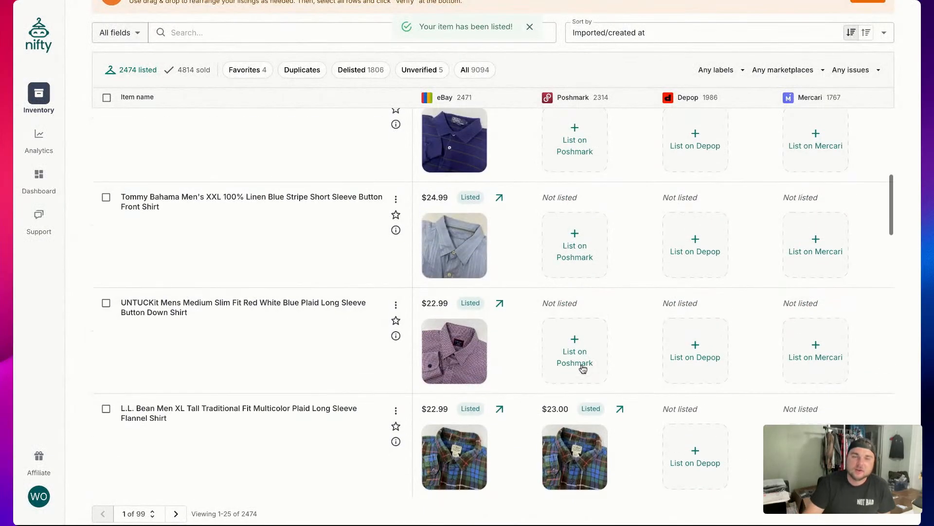
click(581, 364)
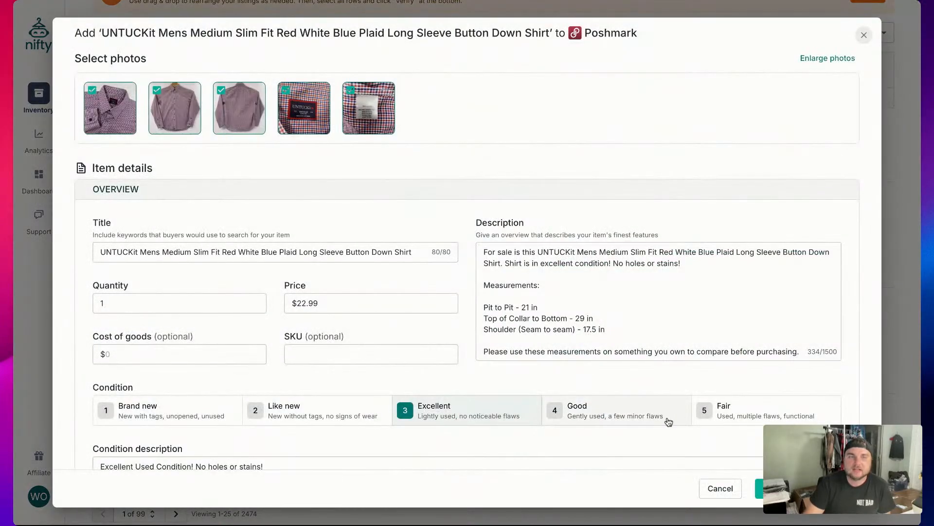
scroll(681, 404, down, 15)
click(760, 488)
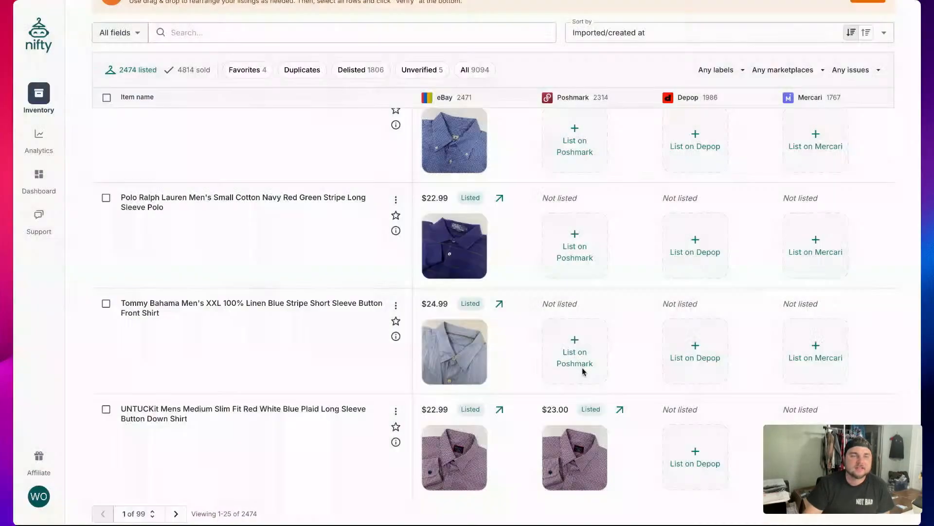
List the Tommy Bahama men's XXL linen blue stripe shirt on Poshmark with its auto-populated details.
click(579, 366)
scroll(636, 385, down, 15)
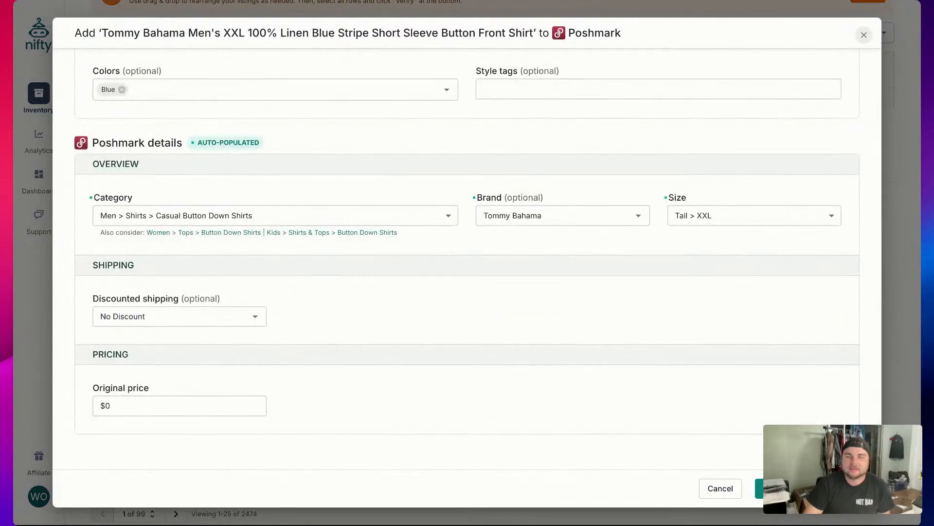
click(759, 488)
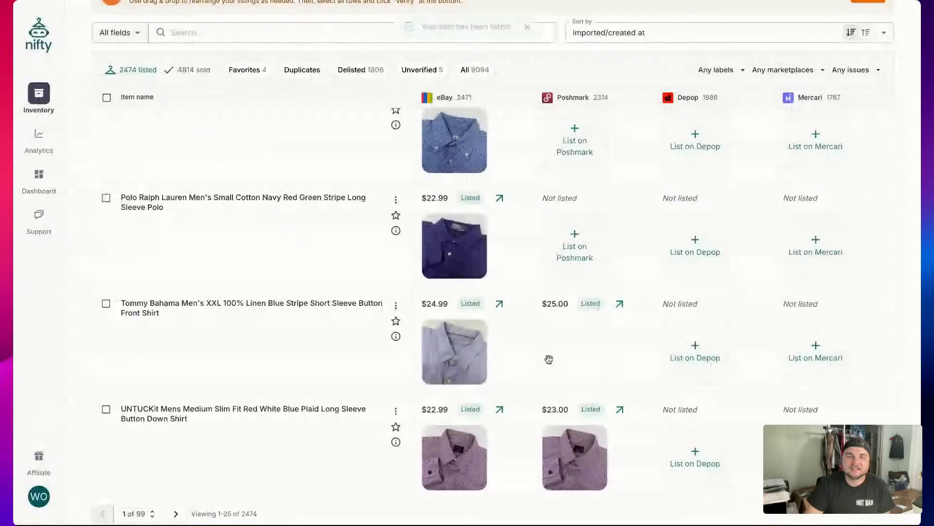
List the Polo Ralph Lauren men's small navy red green stripe long sleeve polo on Poshmark, keeping the auto-populated details.
scroll(573, 300, up, 1)
click(573, 296)
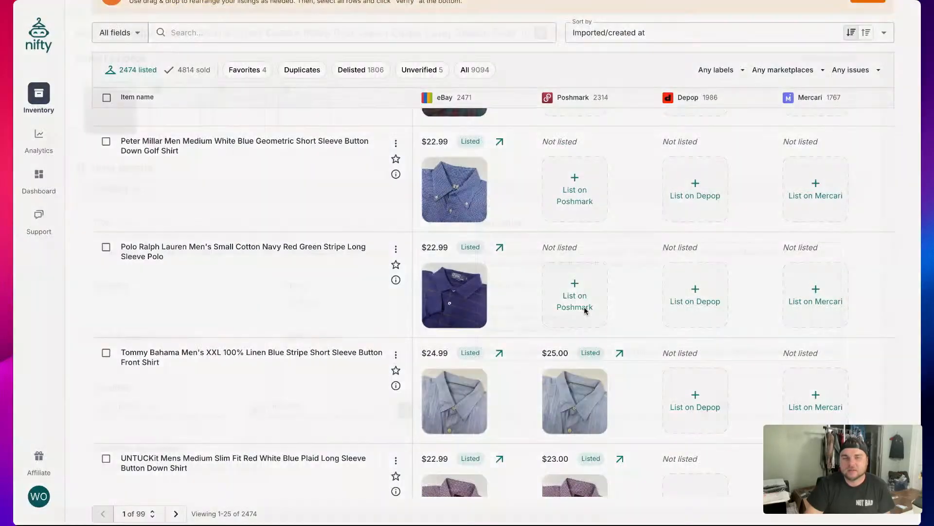
scroll(635, 376, down, 10)
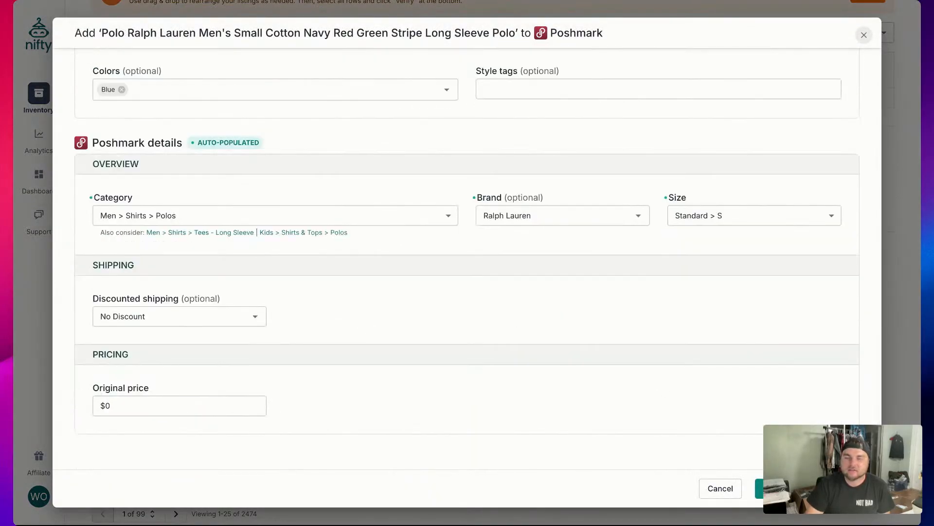
click(759, 488)
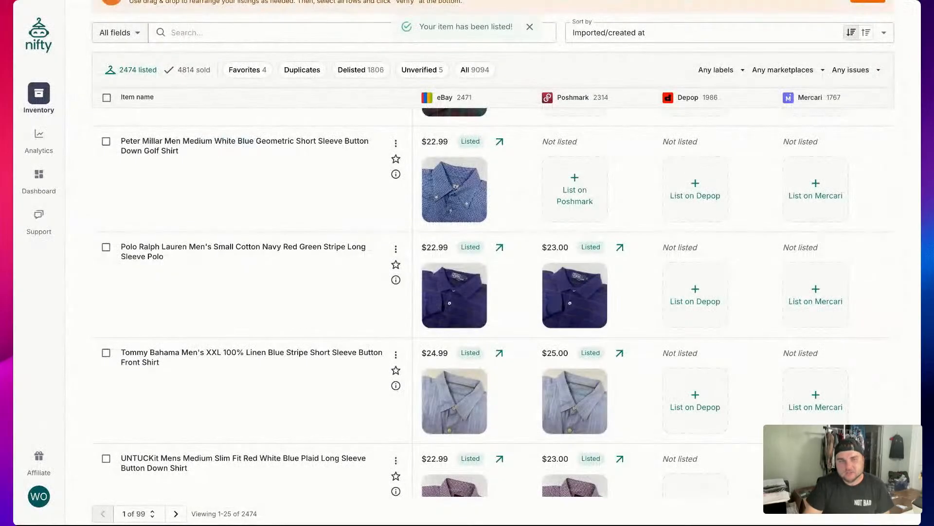
List the Peter Millar men's medium white blue geometric golf shirt on Poshmark with its auto-populated details.
scroll(573, 301, up, 2)
click(573, 304)
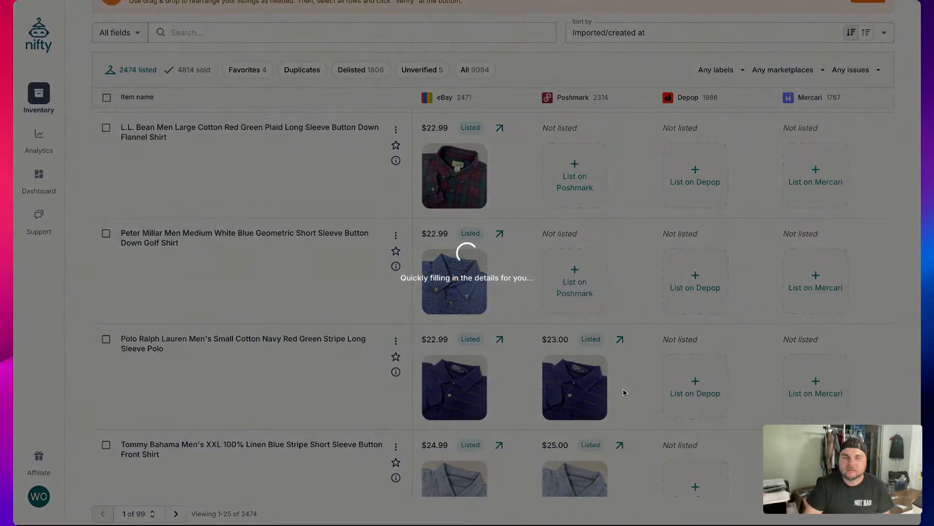
scroll(666, 427, down, 10)
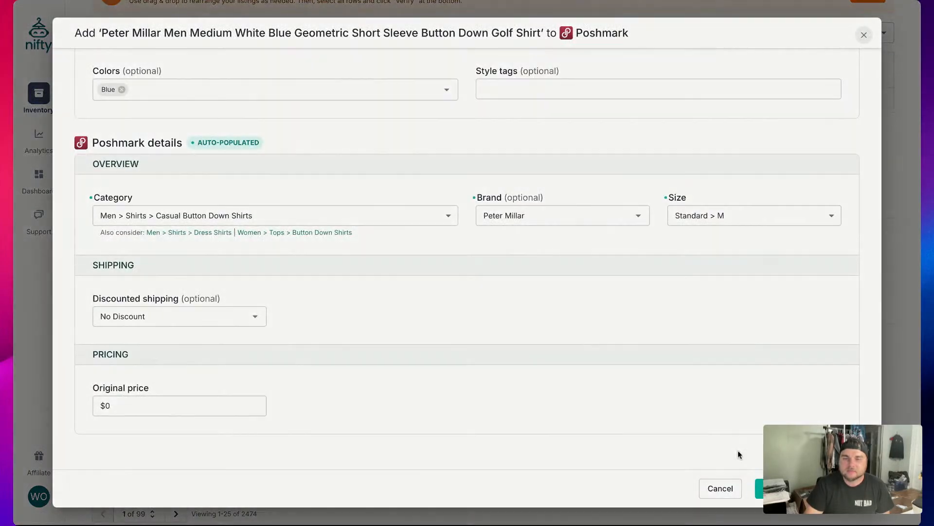
click(759, 488)
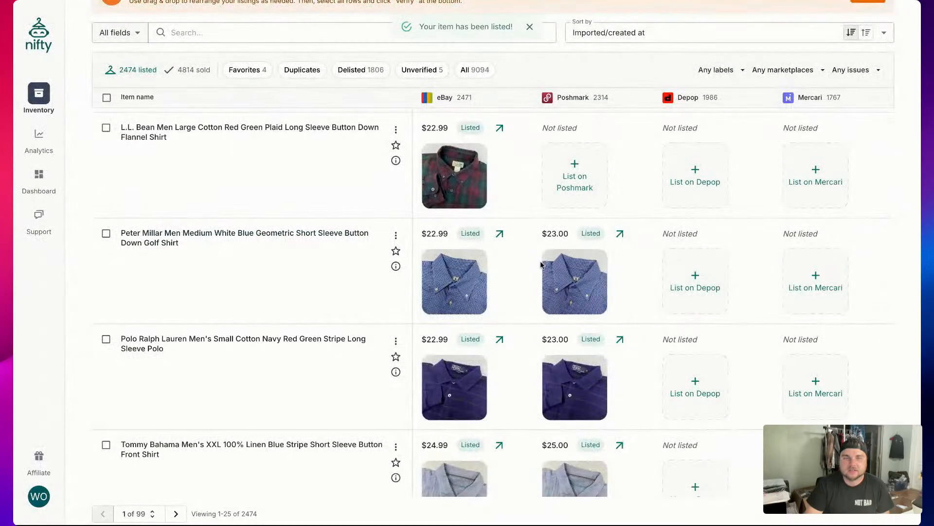
List the L.L. Bean men's large red green plaid flannel shirt on Poshmark, keeping the pre-filled details.
click(572, 197)
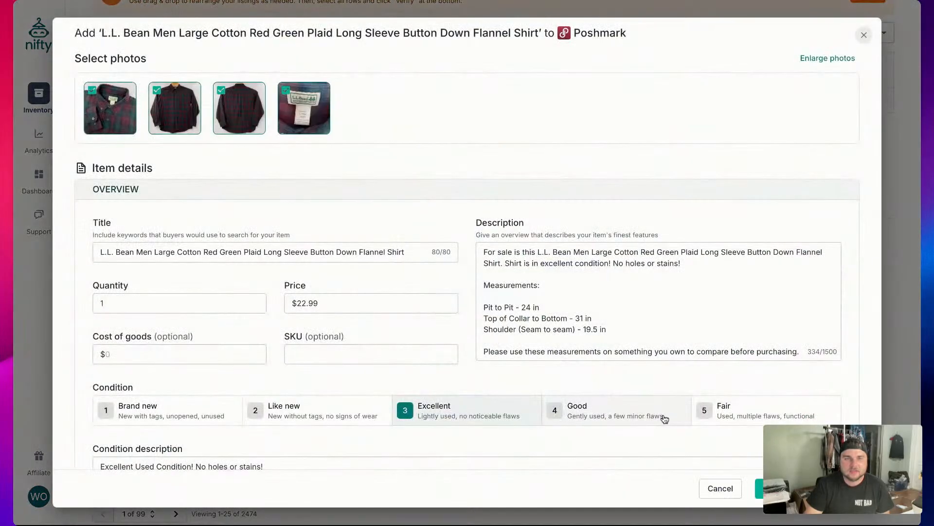
scroll(663, 416, down, 10)
click(762, 488)
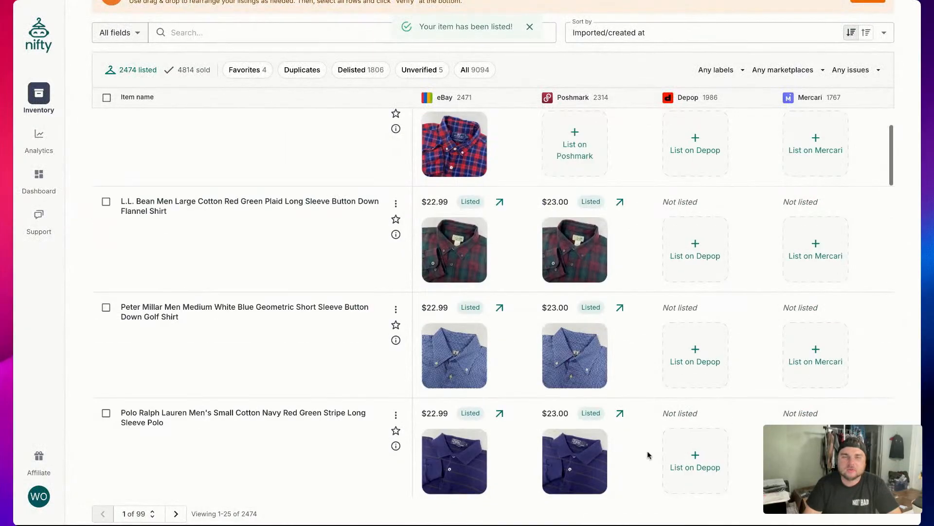
List the Vineyard Vine men's M navy red plaid slim fit Tucker shirt on Poshmark with its auto-populated details.
scroll(648, 455, up, 2)
click(564, 249)
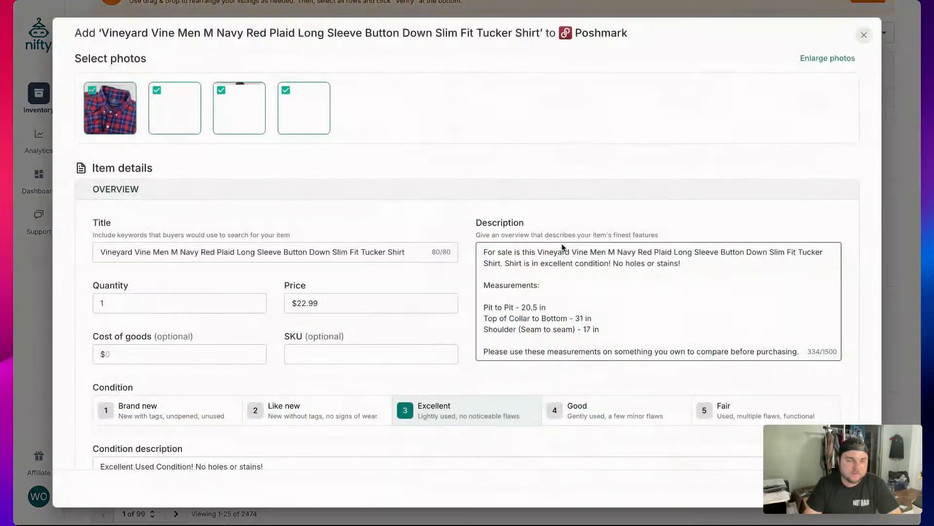
scroll(548, 259, down, 10)
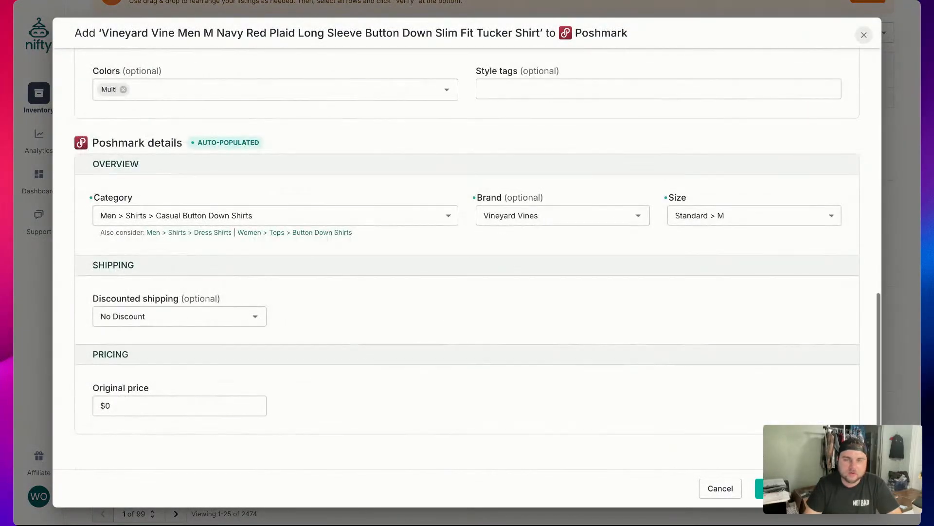
click(759, 488)
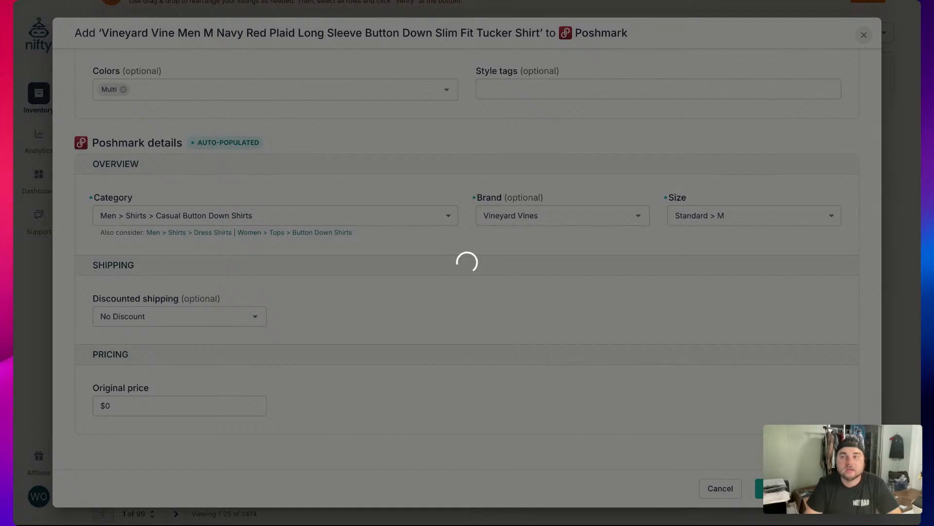
List the UNTUCKit men's XL white blue yellow plaid shirt on Poshmark, keeping the pre-filled details and Good condition.
scroll(647, 431, up, 3)
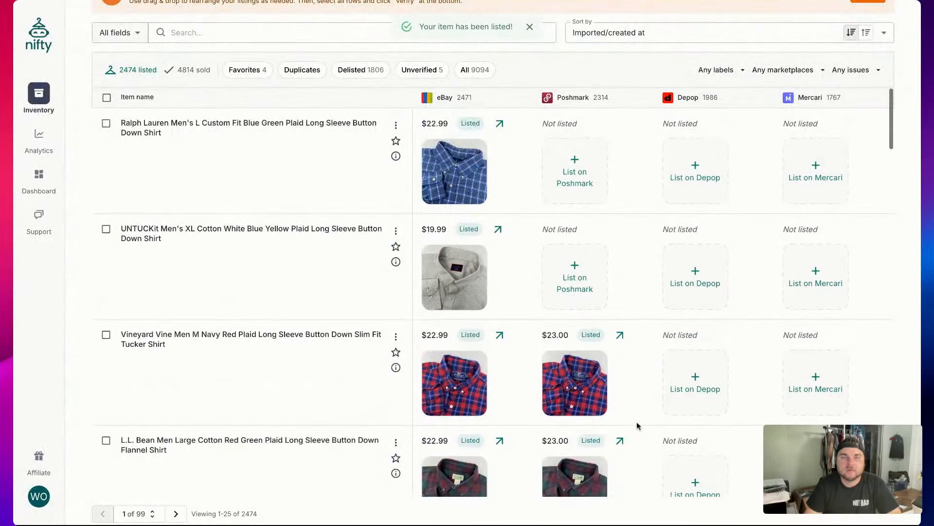
click(580, 290)
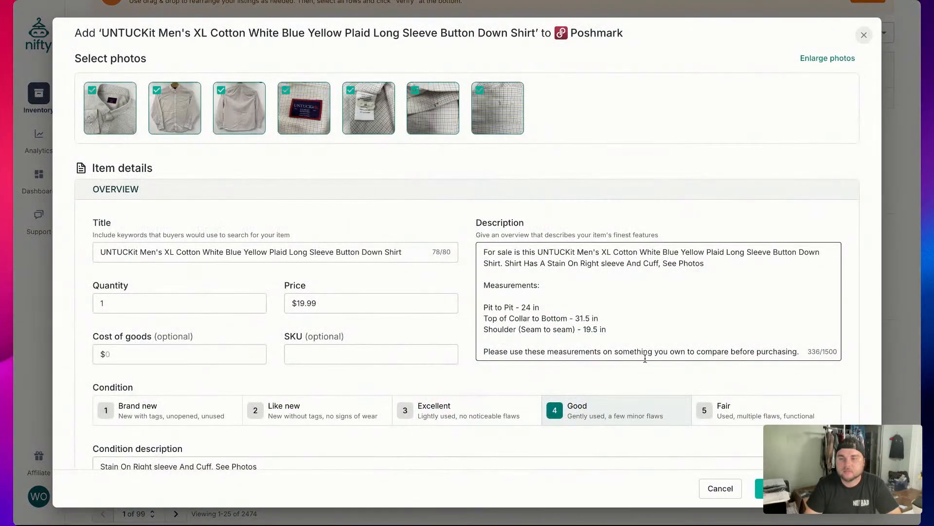
scroll(644, 358, down, 10)
click(759, 488)
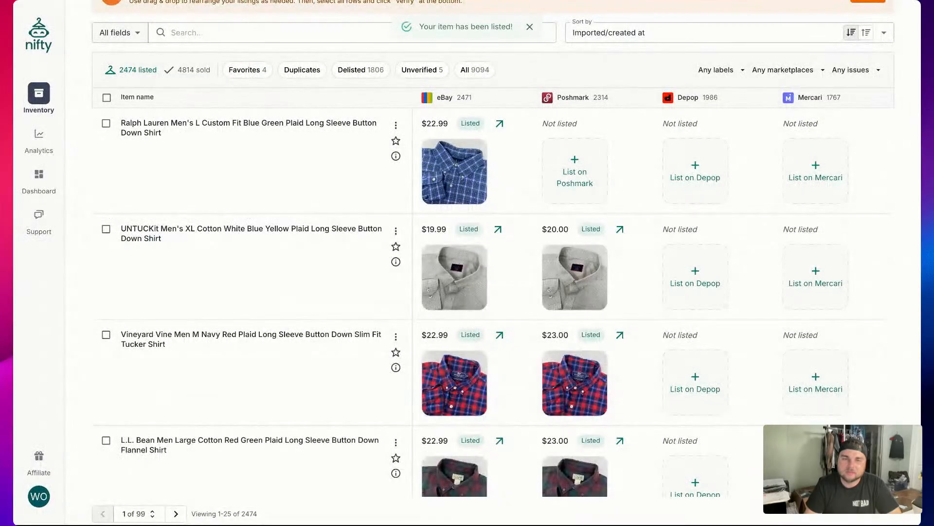
List the Ralph Lauren men's L custom fit blue green plaid shirt on Poshmark with its pre-filled details.
click(574, 263)
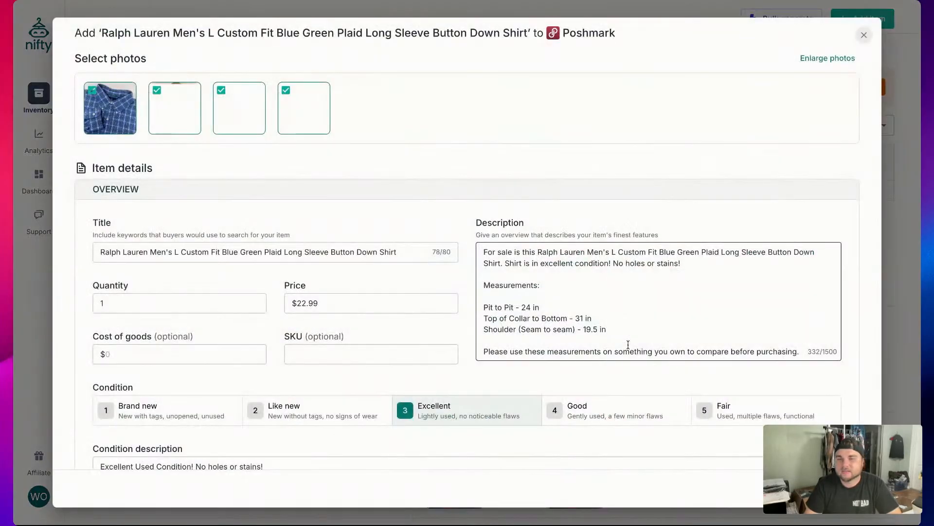
scroll(651, 381, down, 10)
click(807, 488)
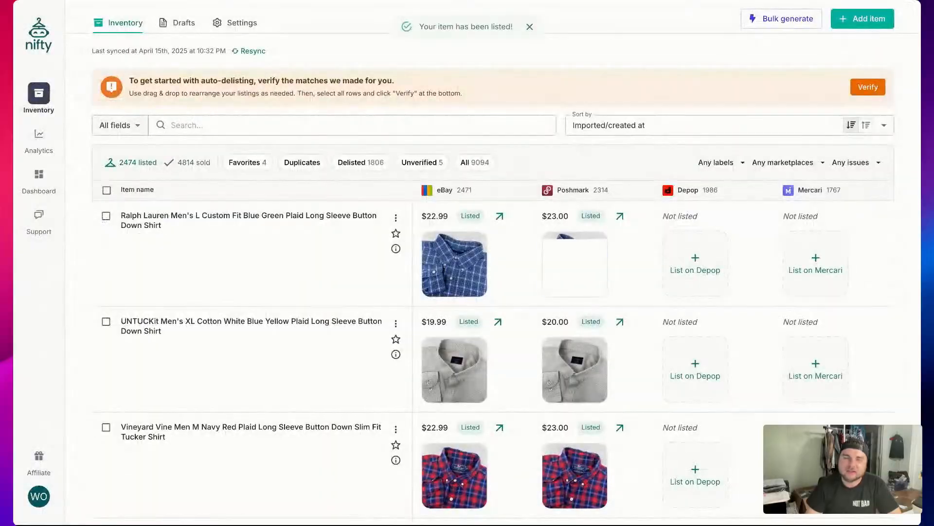
List the Ralph Lauren men's L custom fit blue green plaid shirt on Depop with its auto-populated details.
click(694, 265)
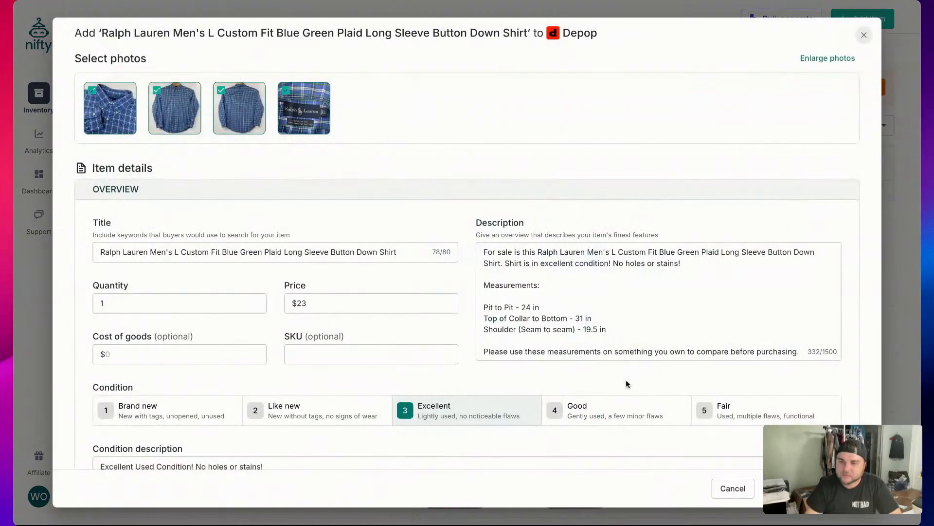
scroll(627, 400, down, 10)
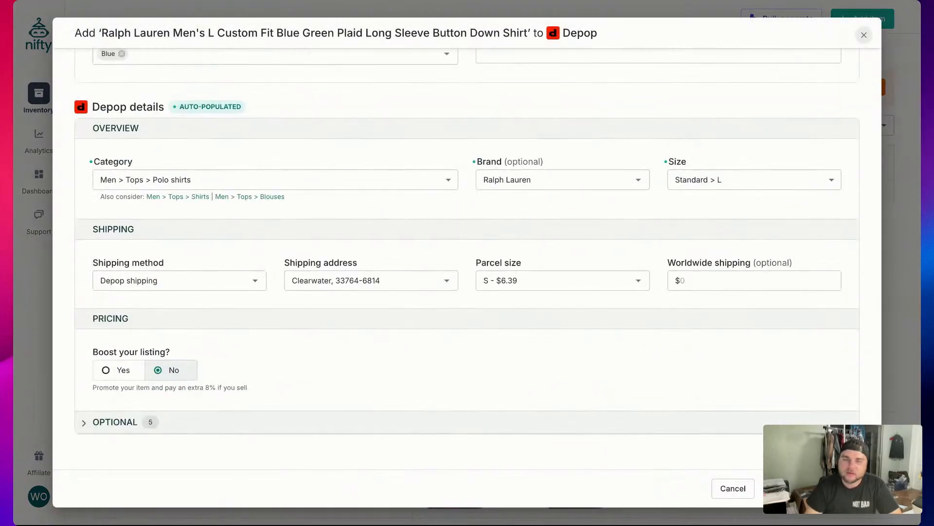
click(812, 488)
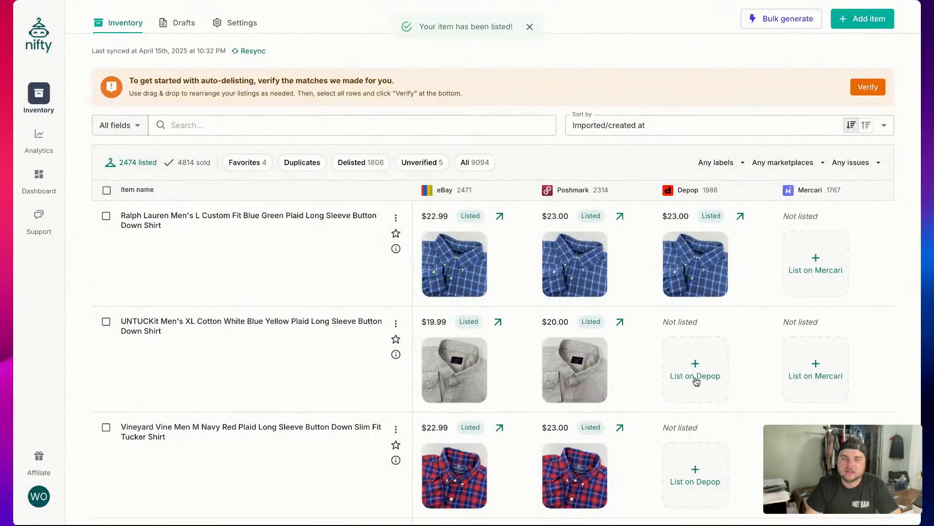
List the UNTUCKit men's XL white blue yellow plaid shirt on Depop, keeping the auto-populated details.
click(696, 380)
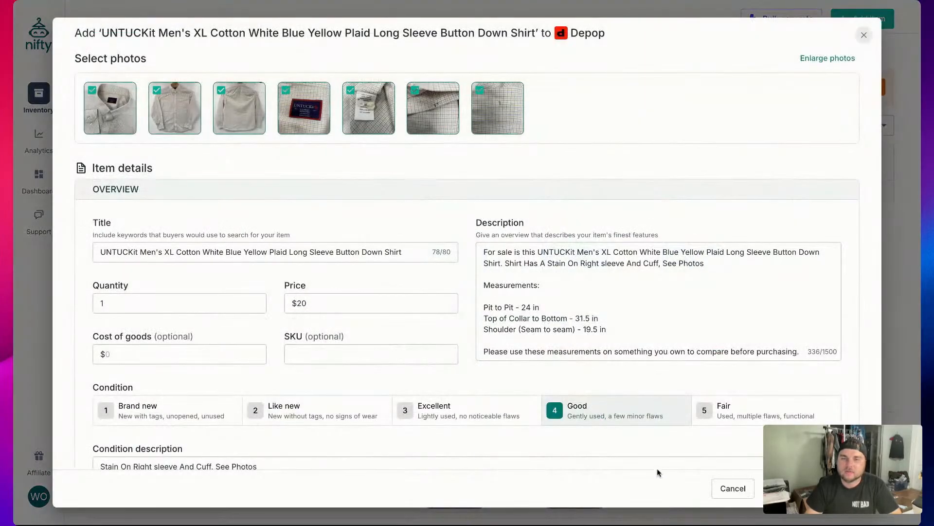
scroll(649, 455, down, 10)
click(812, 488)
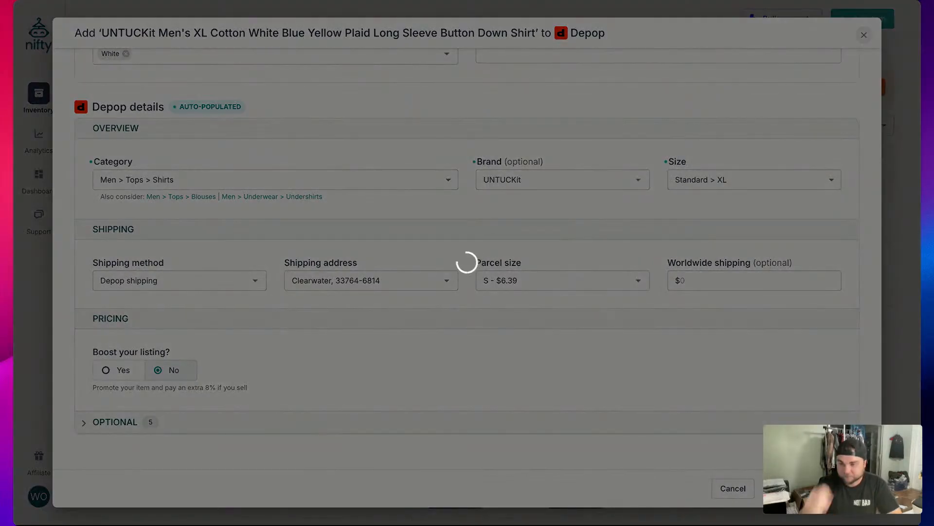
List the Vineyard Vine men's M navy red plaid slim fit Tucker shirt on Depop with its auto-populated details.
scroll(738, 392, down, 4)
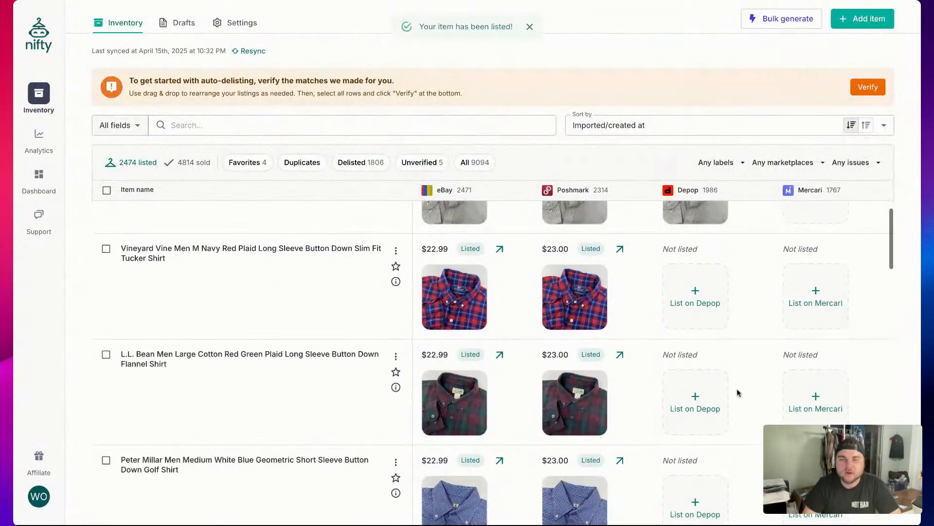
click(704, 303)
scroll(613, 374, down, 15)
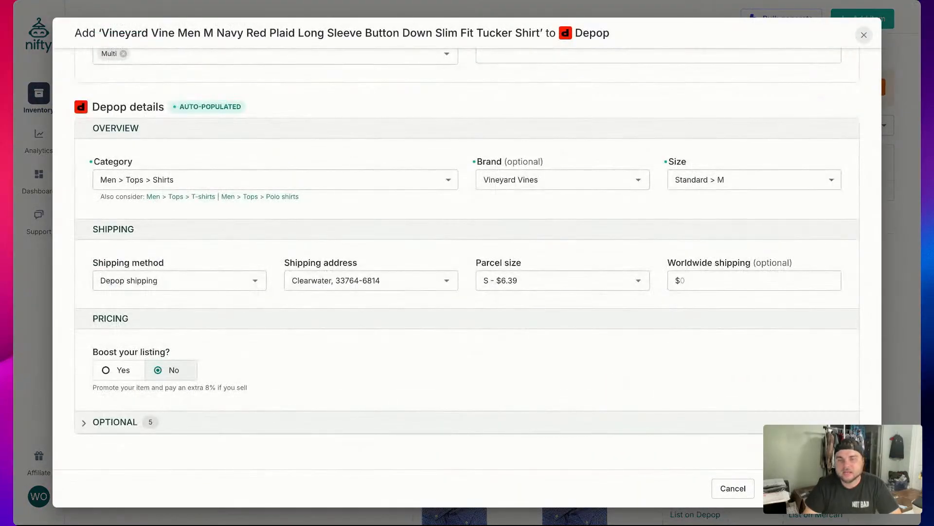
click(803, 488)
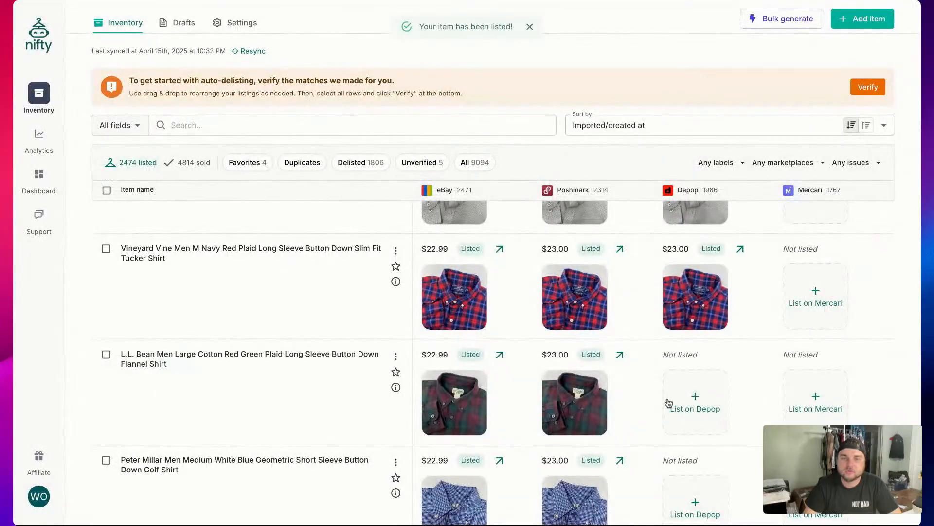
List the L.L. Bean men's large red green plaid flannel shirt on Depop, keeping the auto-populated details.
scroll(672, 389, down, 1)
click(679, 384)
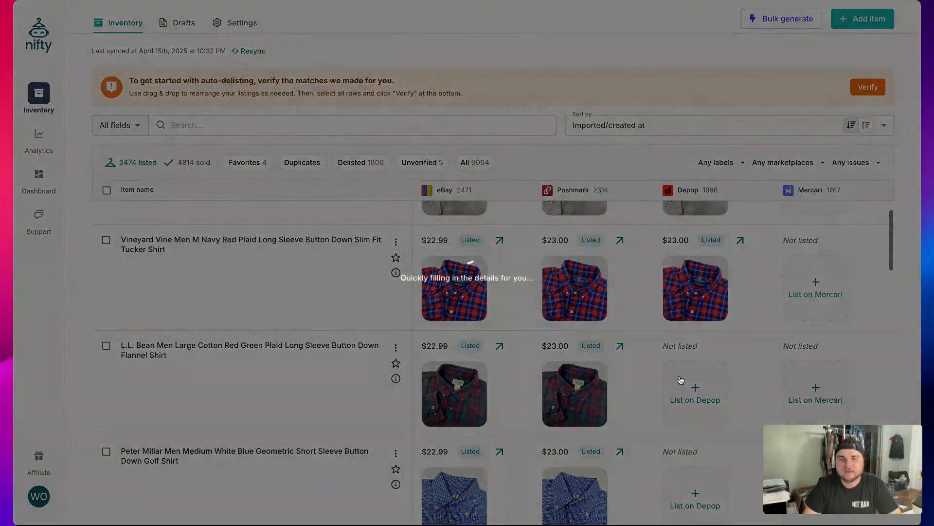
scroll(650, 378, down, 10)
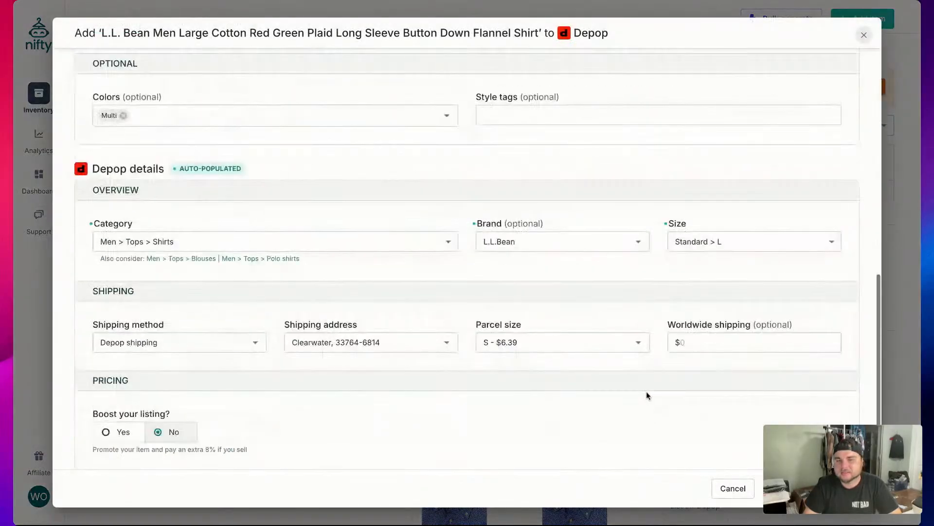
click(803, 488)
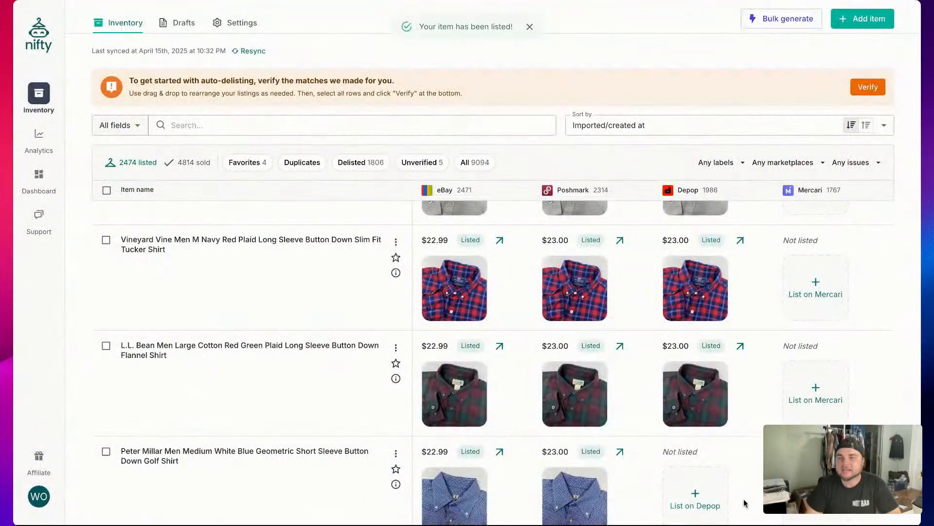
List the Peter Millar men's medium white blue geometric golf shirt on Depop with its auto-populated details.
scroll(681, 438, down, 4)
click(700, 306)
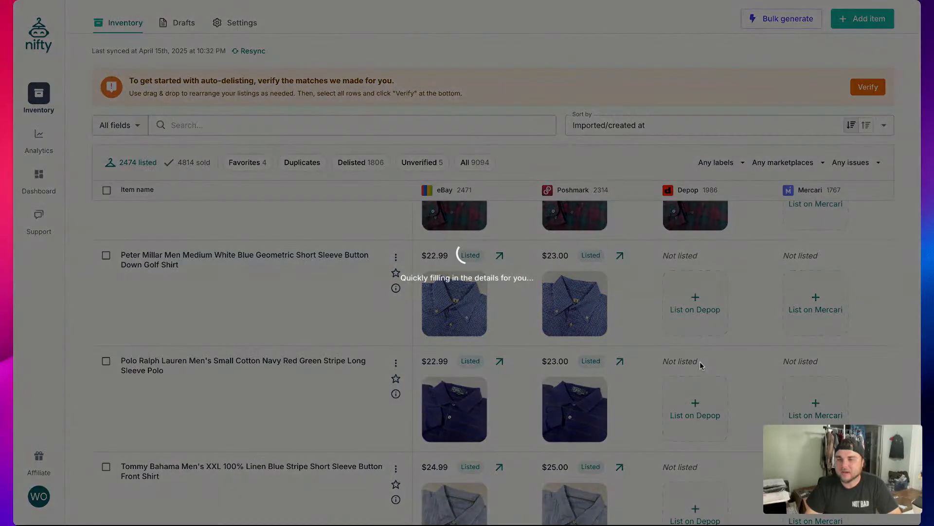
scroll(679, 383, down, 10)
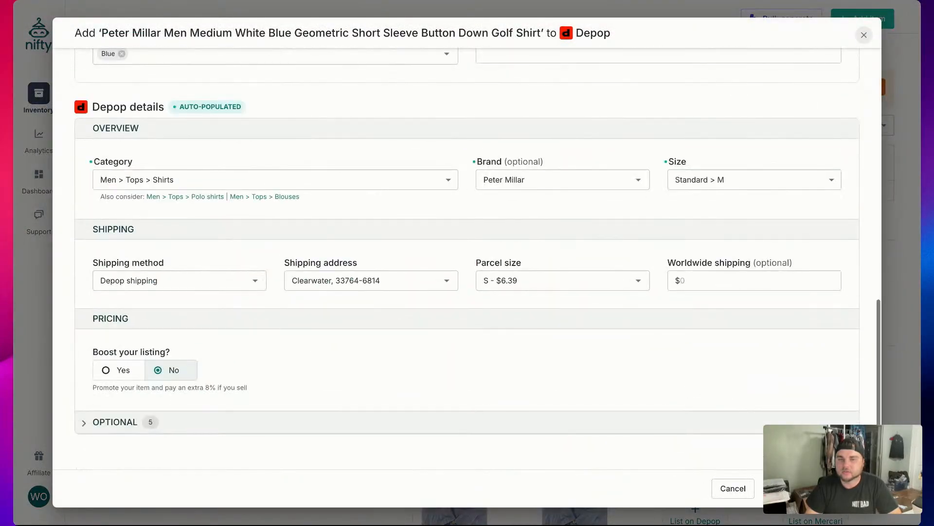
click(803, 489)
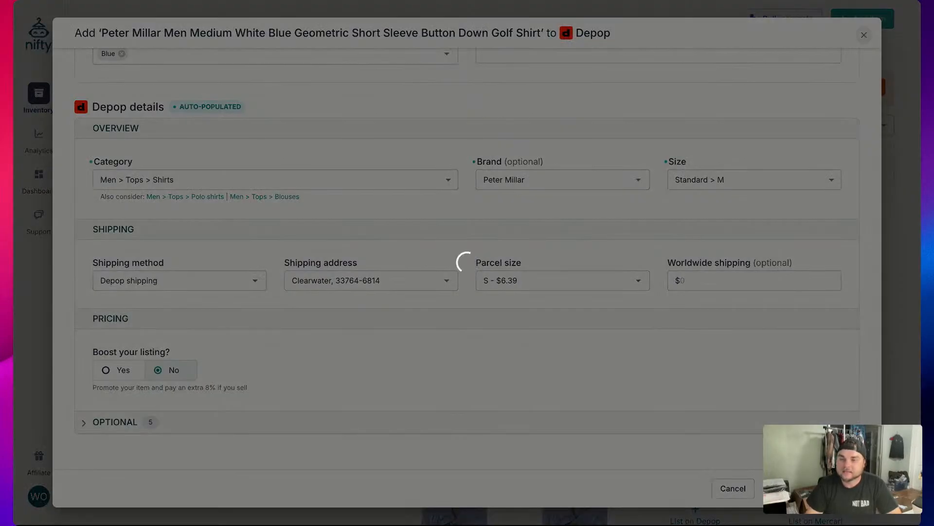
List the Polo Ralph Lauren men's small navy red green stripe long sleeve polo on Depop, keeping the auto-populated details.
scroll(709, 345, down, 1)
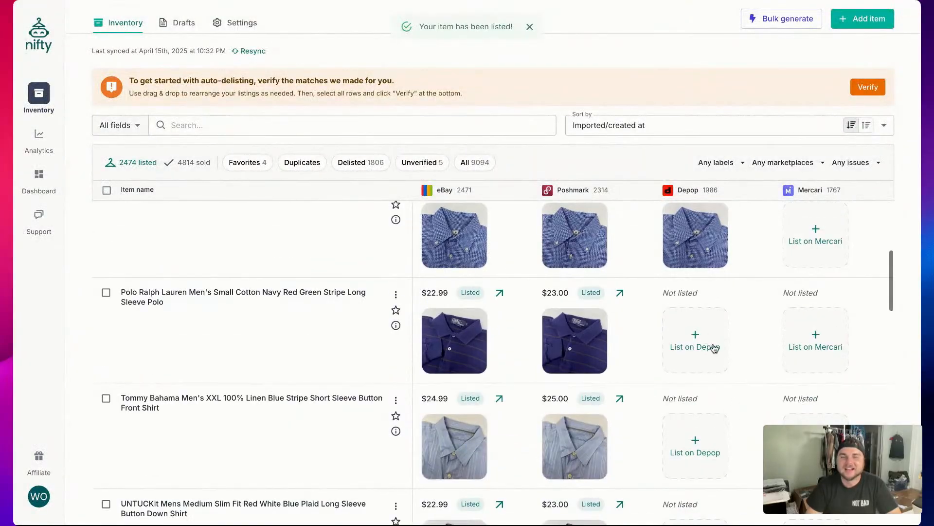
click(704, 336)
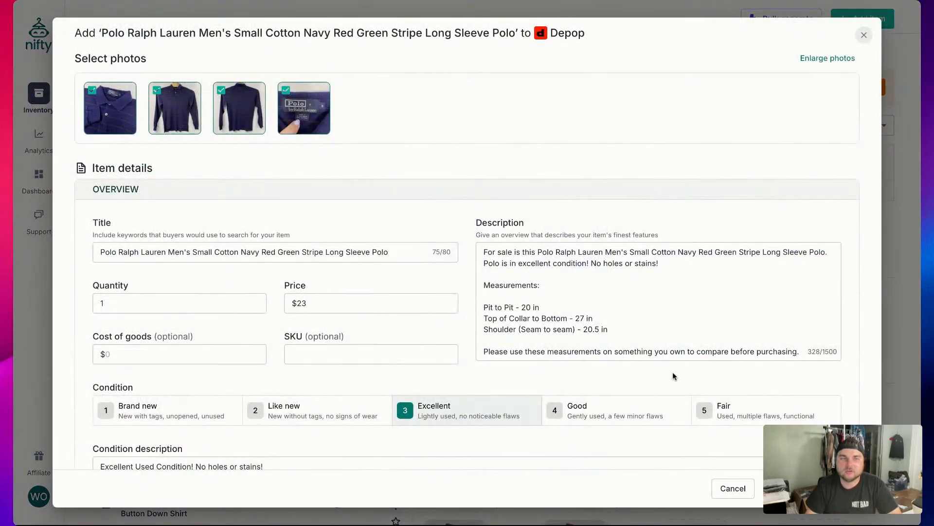
scroll(591, 413, down, 10)
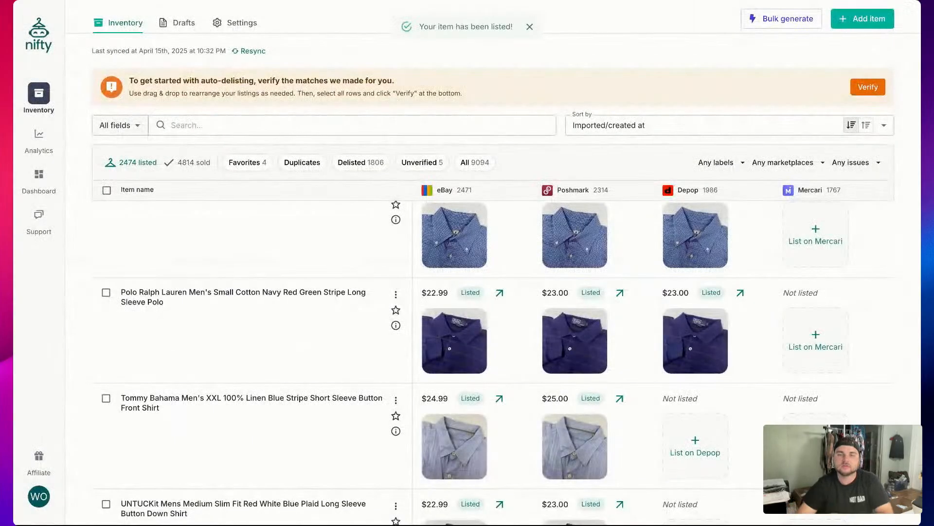
List the Tommy Bahama men's XXL linen blue stripe short sleeve shirt on Depop with its auto-populated details.
scroll(703, 429, down, 3)
click(709, 338)
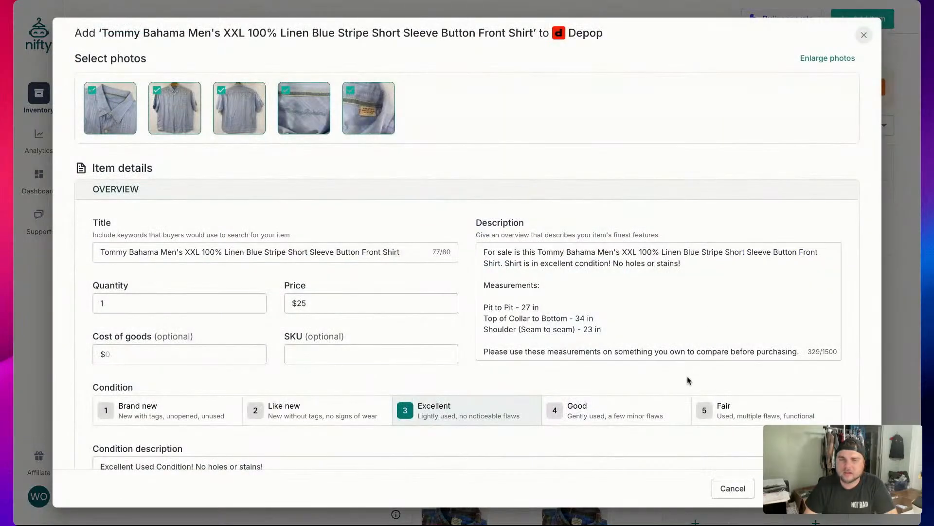
scroll(687, 376, down, 10)
click(811, 488)
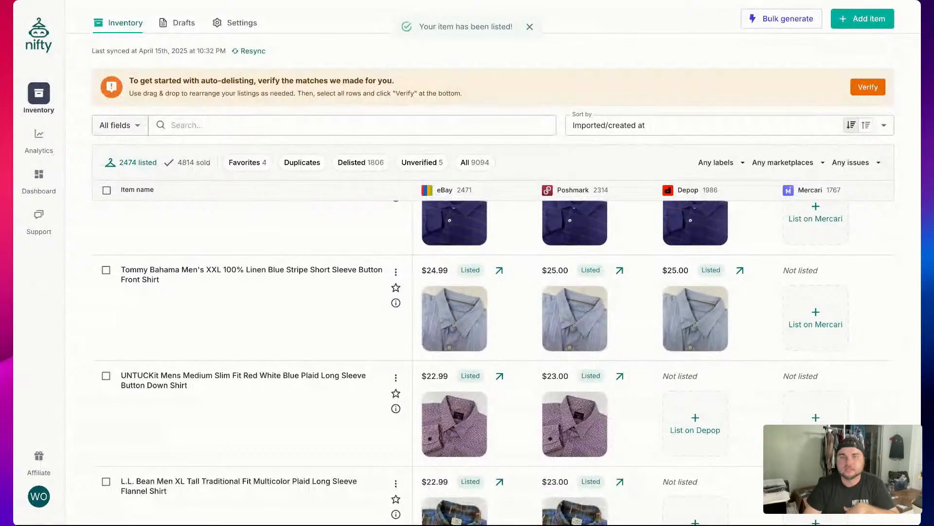
List the UNTUCKit men's medium slim fit red white blue plaid shirt on Depop, keeping the auto-populated details.
click(705, 345)
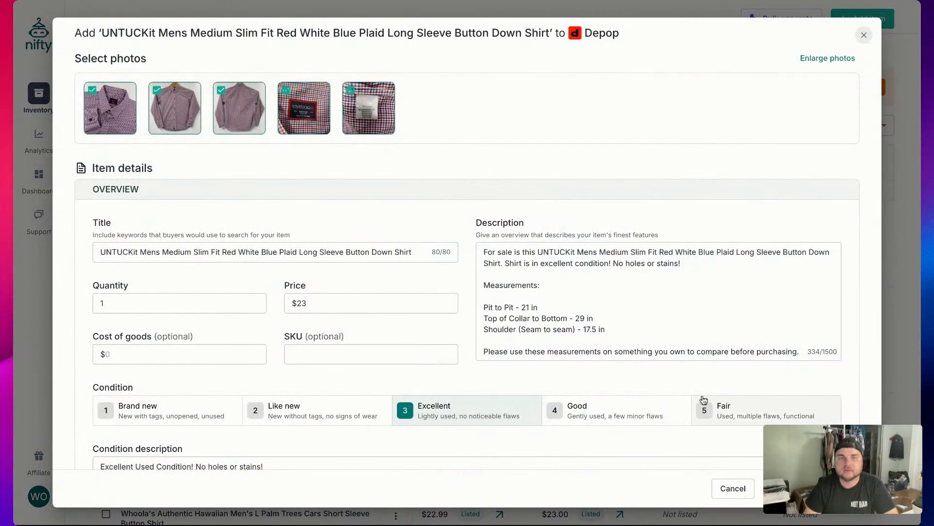
scroll(703, 345, down, 10)
click(811, 488)
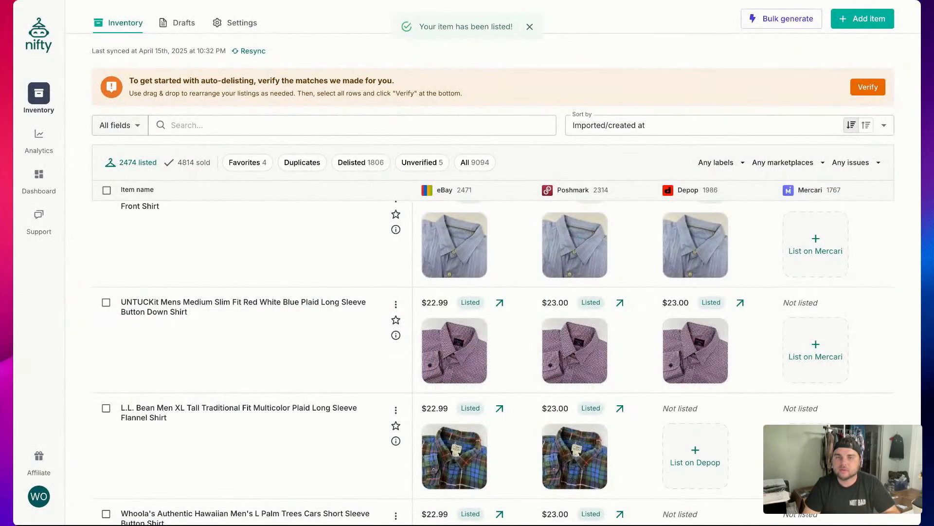
List the L.L. Bean men's XL Tall multicolor plaid flannel shirt on Depop with its auto-populated details.
scroll(739, 444, down, 3)
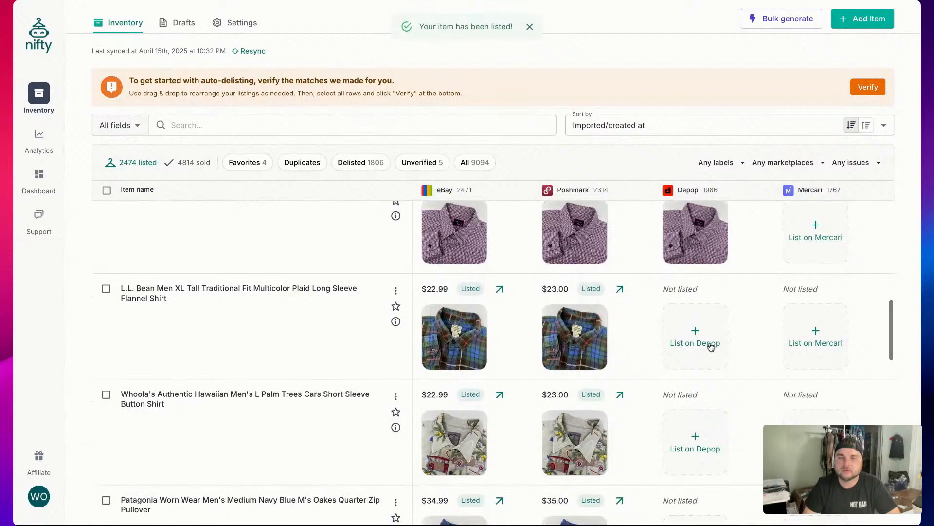
click(711, 344)
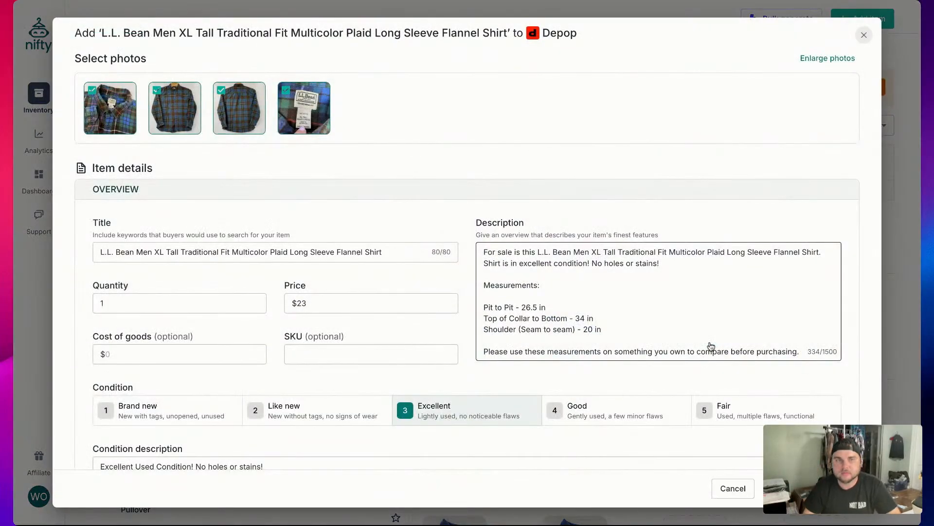
scroll(676, 374, down, 12)
click(807, 488)
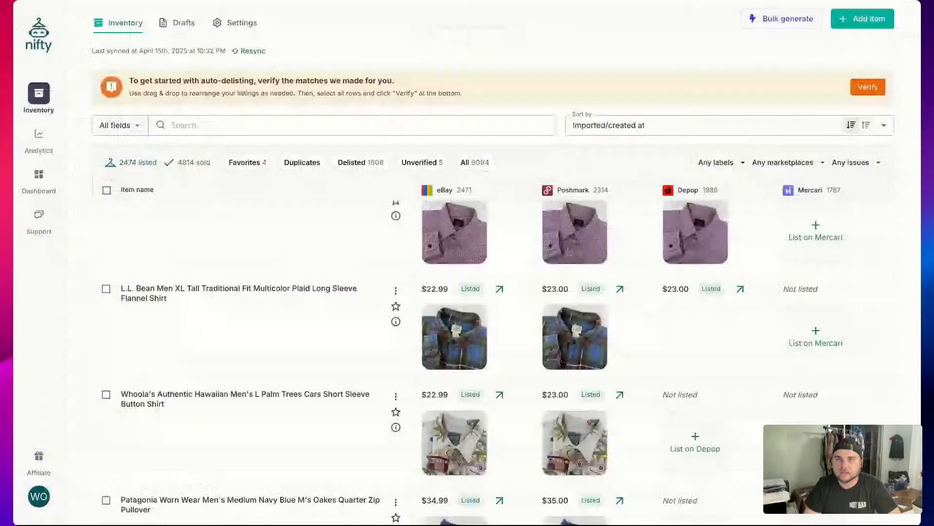
List the Whoola's Authentic Hawaiian men's L palm trees and cars shirt on Depop.
scroll(686, 430, down, 3)
click(699, 335)
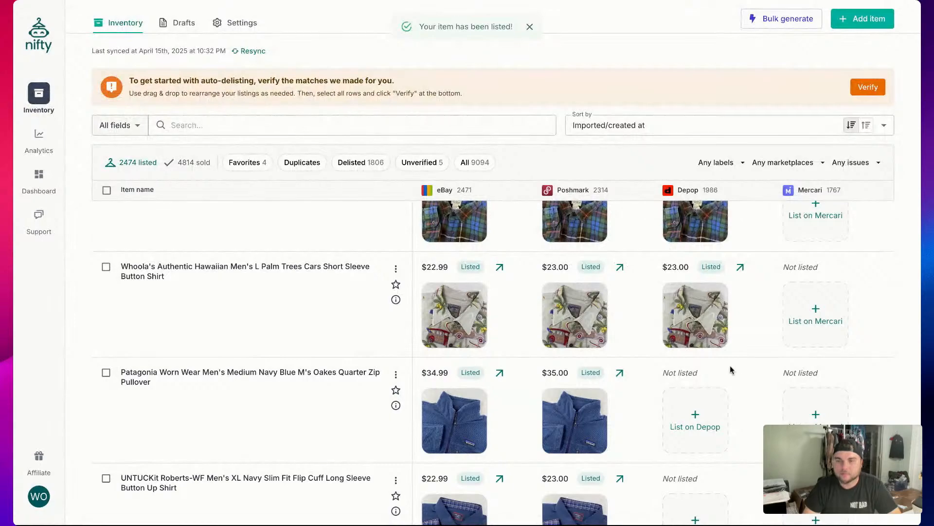
List the Patagonia Worn Wear men's medium navy quarter zip pullover on Depop, keeping the auto-populated details.
scroll(730, 365, down, 3)
click(684, 332)
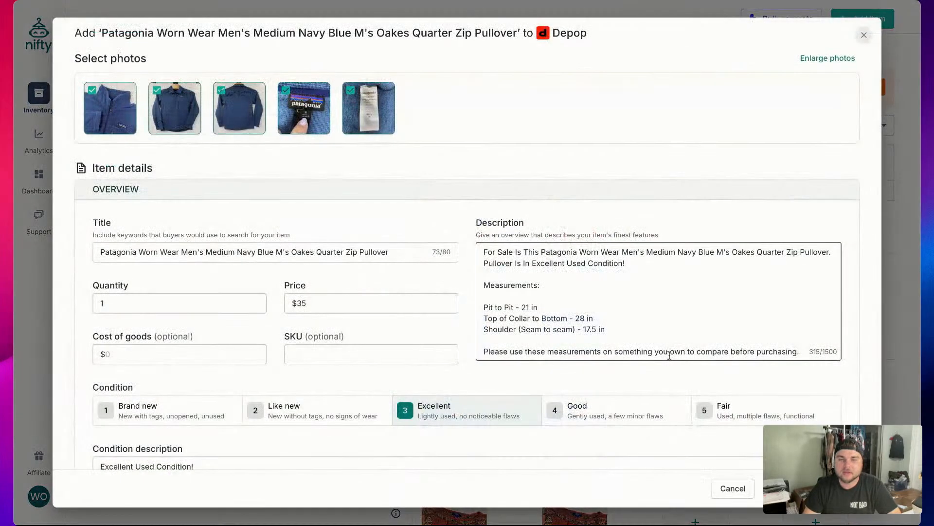
scroll(679, 364, down, 10)
click(810, 488)
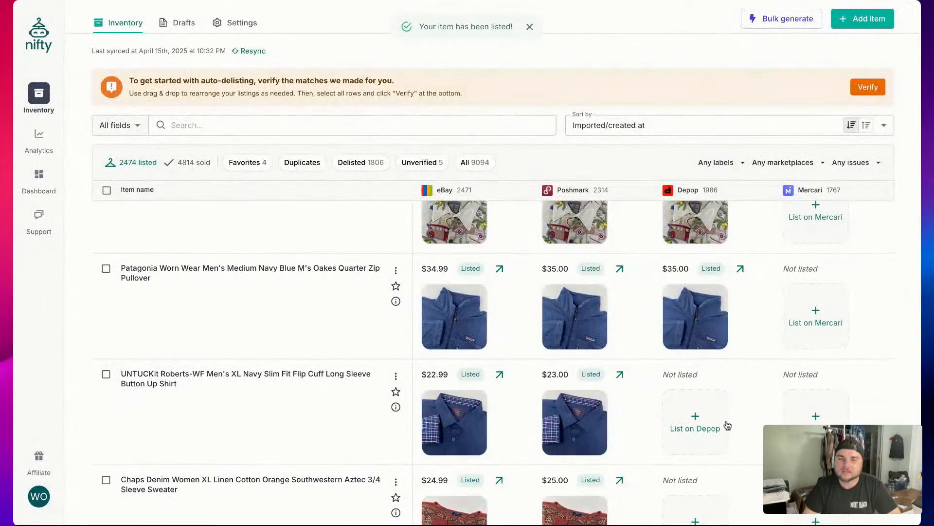
List the UNTUCKit Roberts-WF men's XL navy slim fit flip cuff shirt on Depop with its auto-populated details.
scroll(718, 430, down, 3)
click(701, 357)
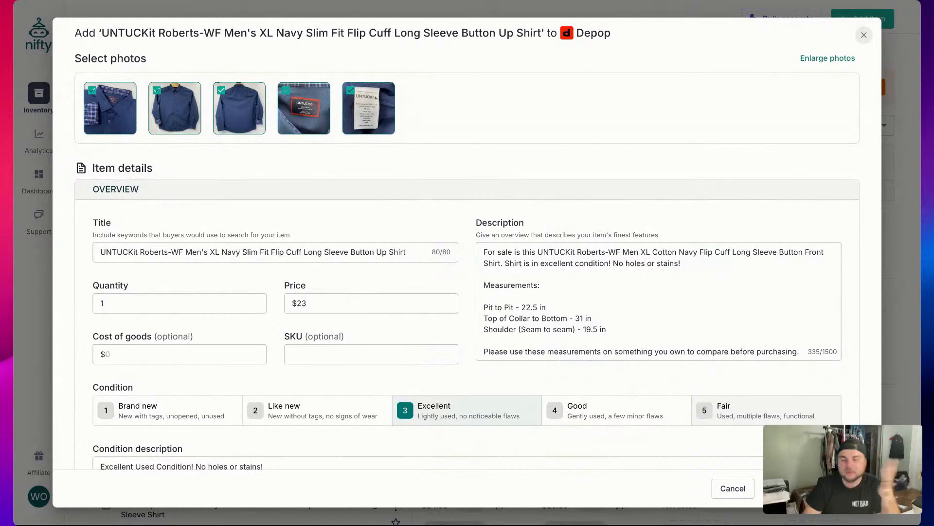
scroll(694, 371, down, 15)
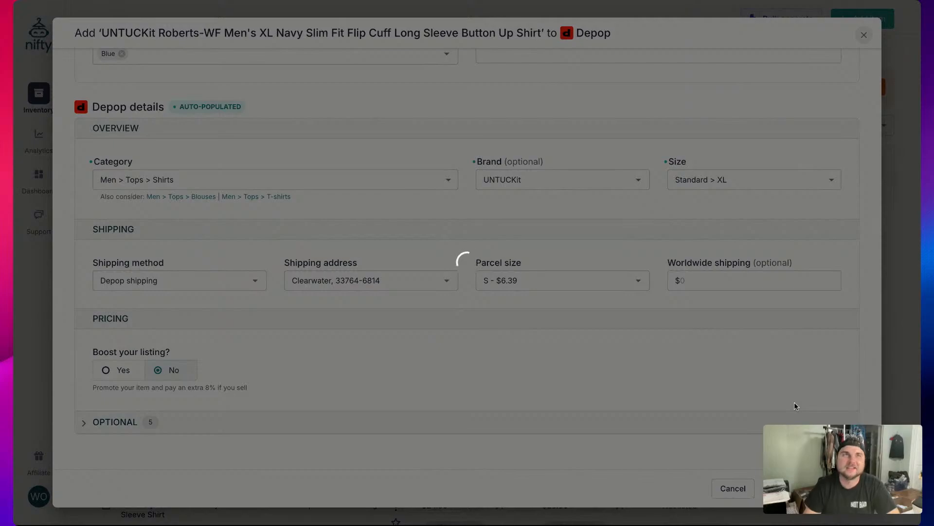
List the Polo Ralph Lauren Postboy men's M blue white stripe tab collar shirt on Depop, keeping the auto-populated details.
scroll(795, 402, down, 5)
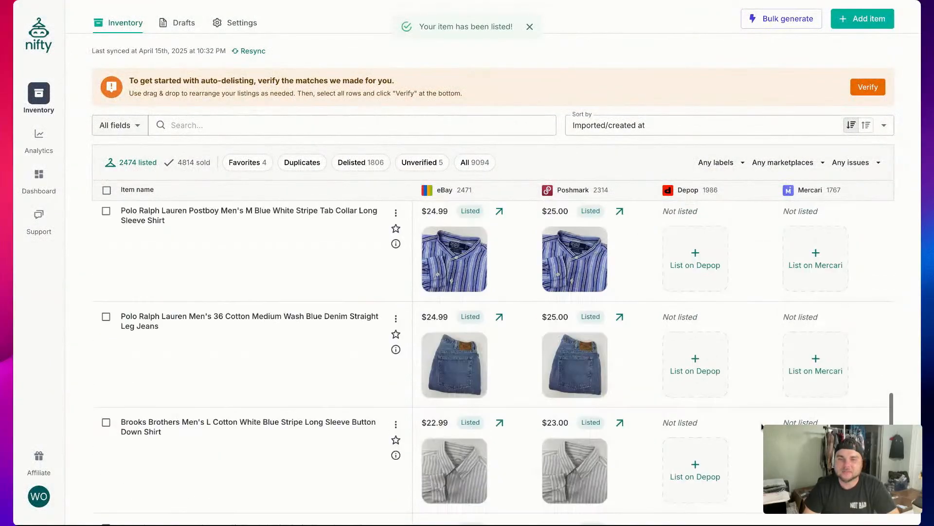
click(694, 260)
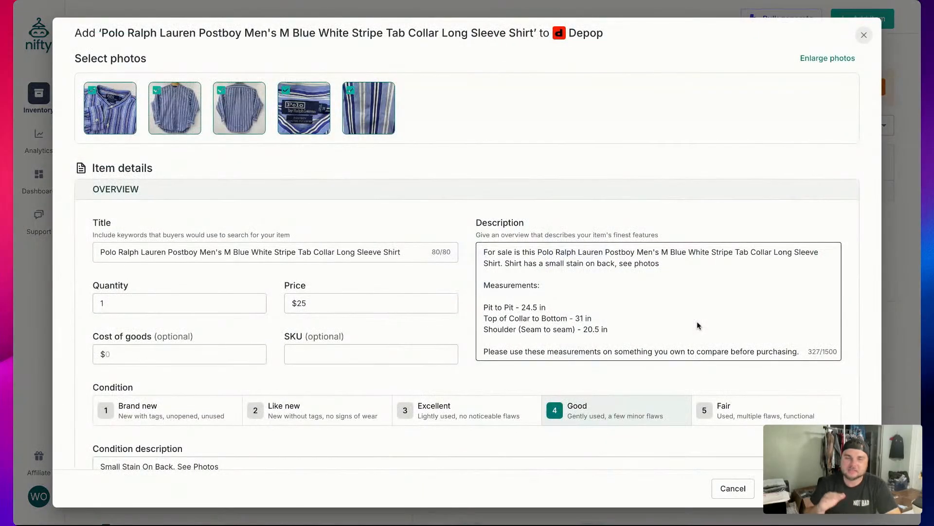
scroll(696, 321, down, 10)
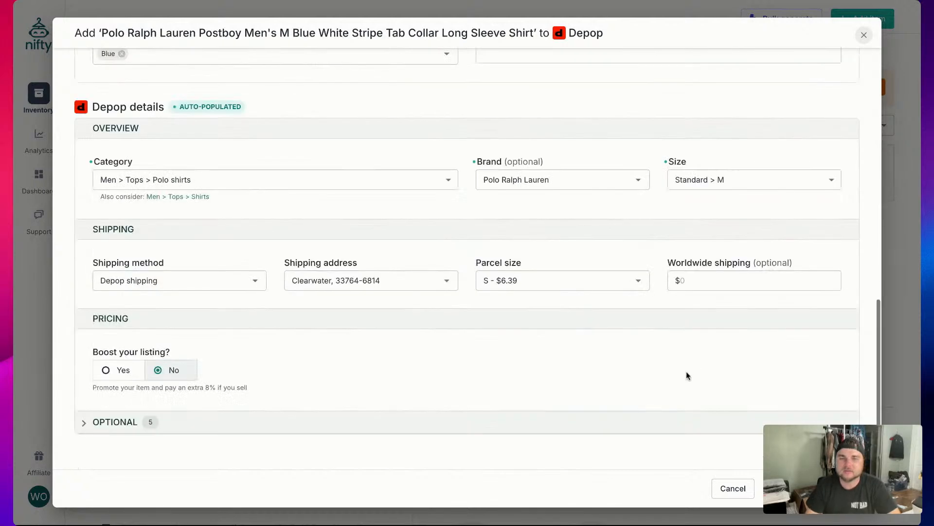
click(808, 488)
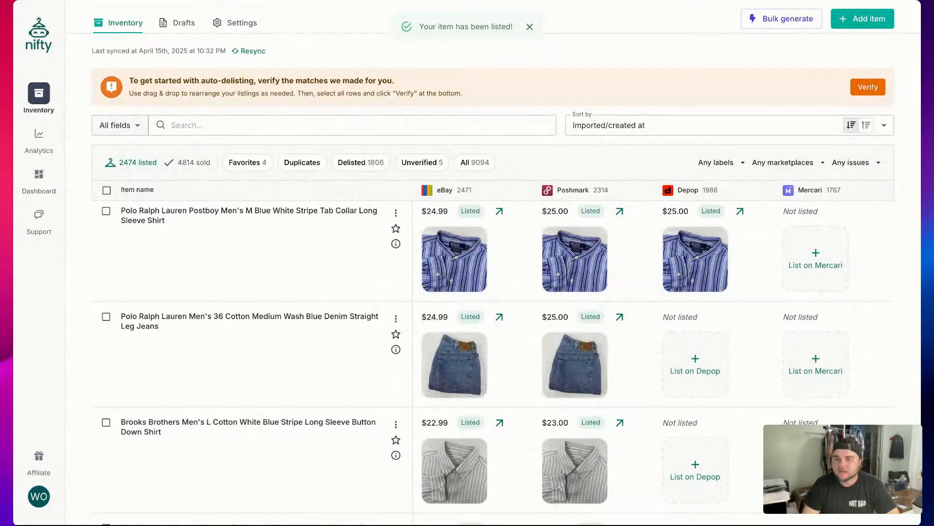
List the Polo Ralph Lauren men's 36 medium wash straight leg jeans on Depop with their auto-populated details.
scroll(698, 449, down, 1)
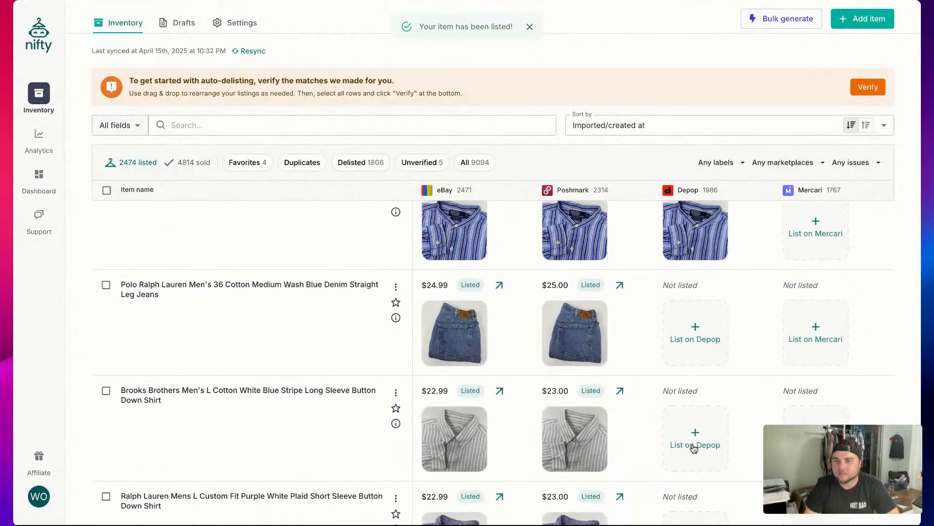
click(688, 334)
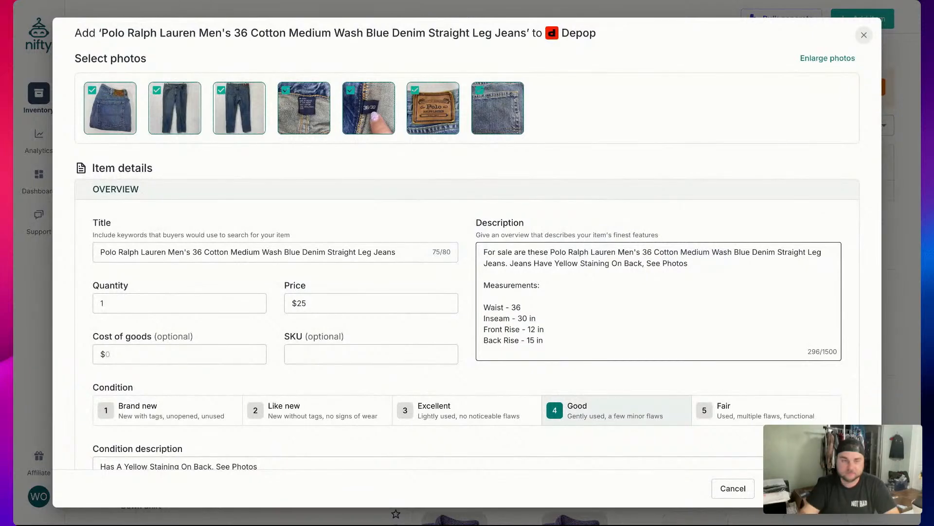
scroll(688, 273, down, 1)
scroll(696, 267, down, 10)
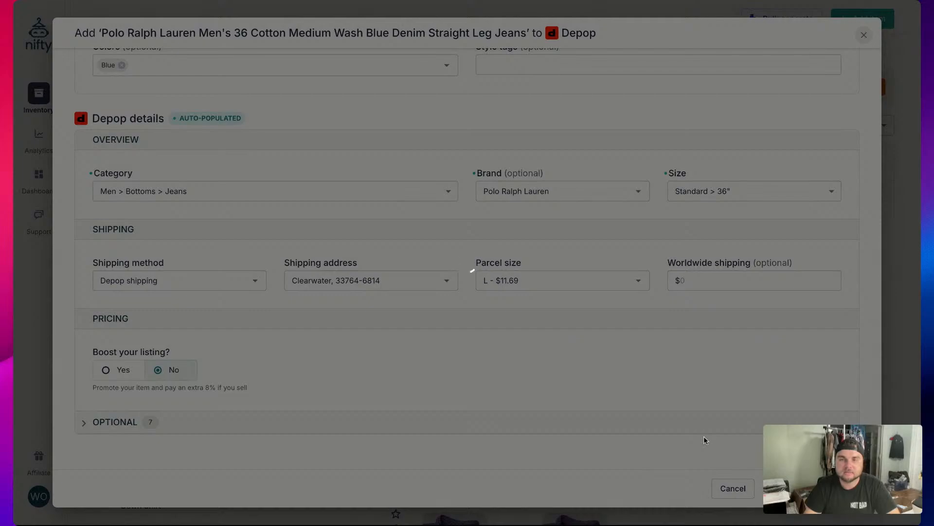
List the Brooks Brothers men's L white blue stripe shirt on Depop, keeping the auto-populated details.
scroll(693, 451, down, 2)
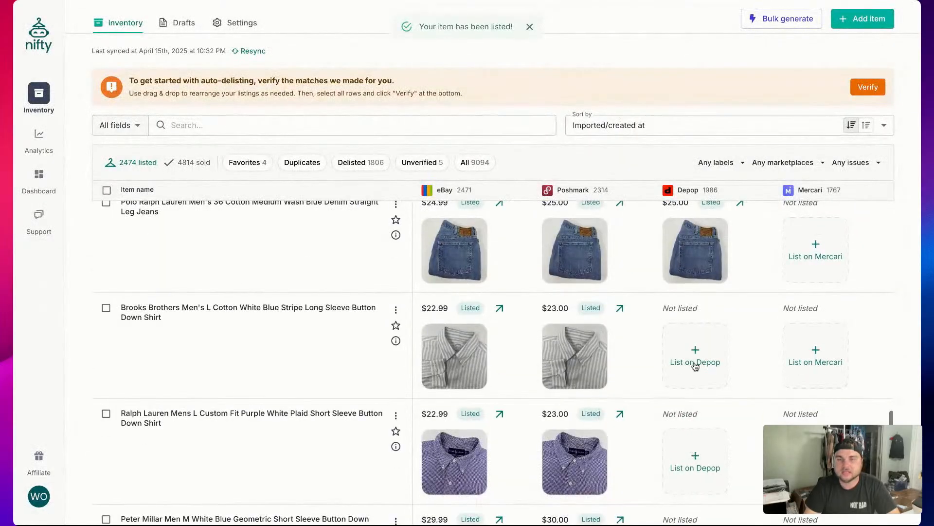
click(691, 360)
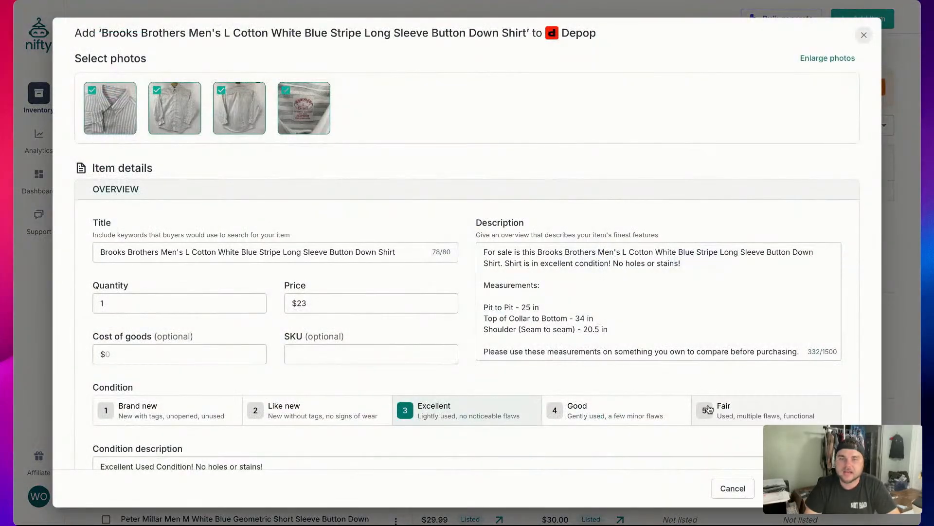
scroll(704, 382, down, 10)
click(812, 488)
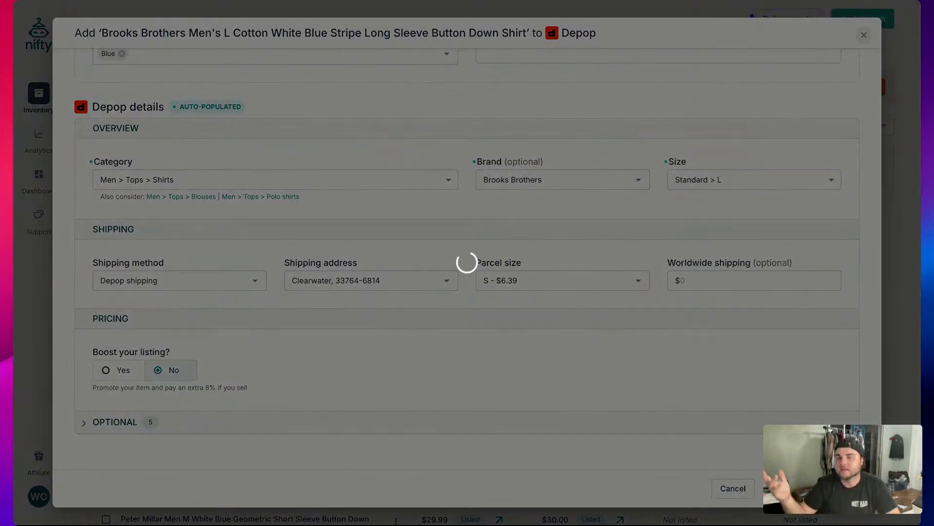
List the Ralph Lauren men's L custom fit purple white plaid short sleeve shirt on Depop with its auto-populated details.
scroll(715, 438, down, 3)
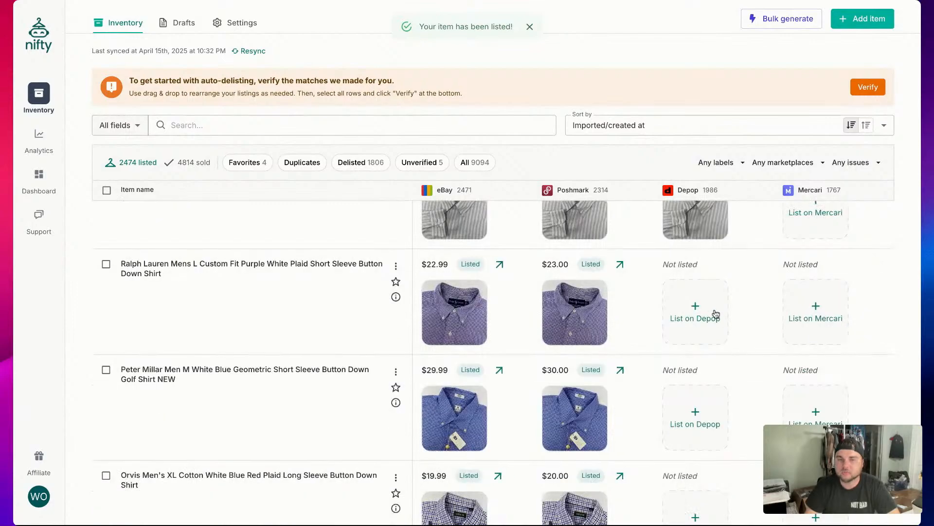
click(713, 312)
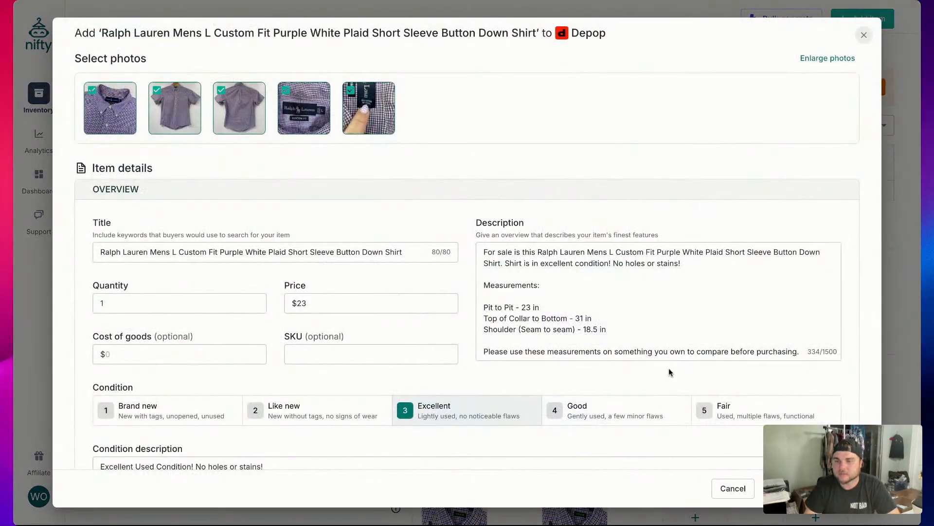
scroll(669, 368, down, 10)
click(810, 488)
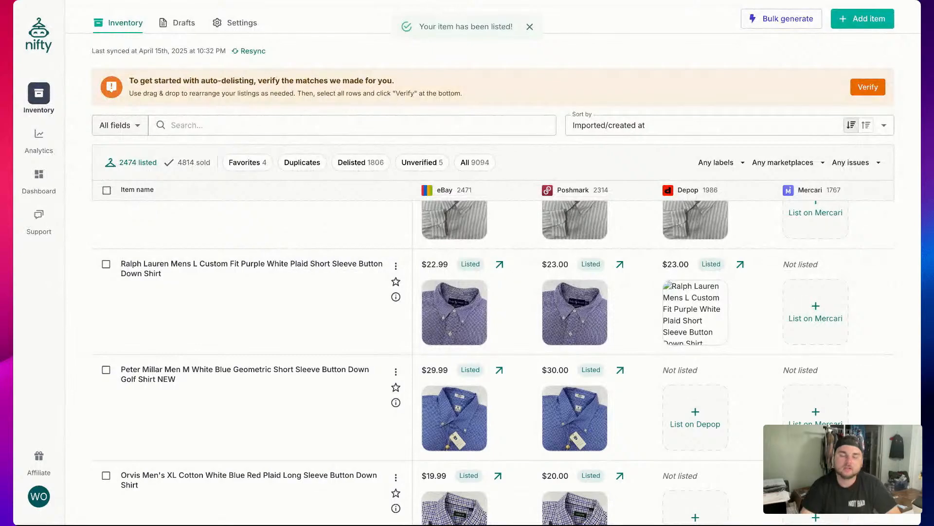
List the Peter Millar men's M white blue geometric golf shirt marked NEW on Depop, keeping the auto-populated details.
click(703, 437)
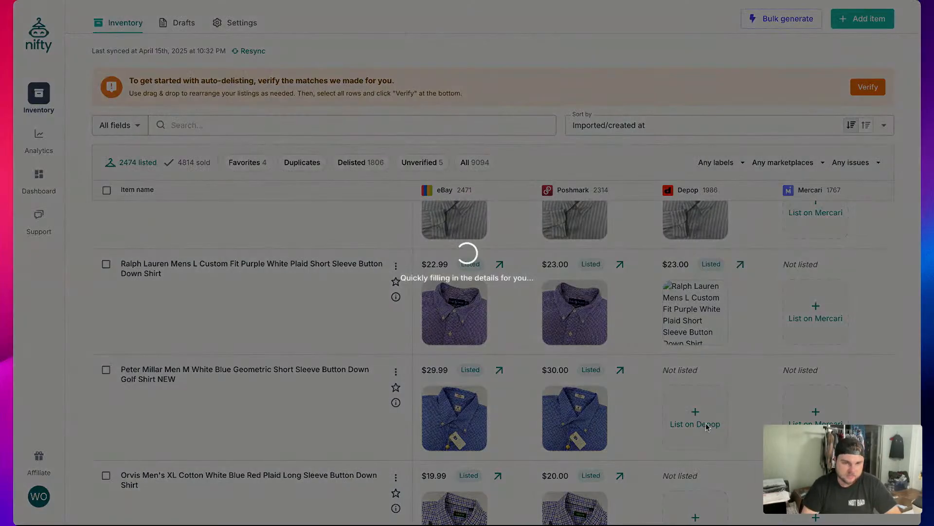
scroll(467, 263, down, 10)
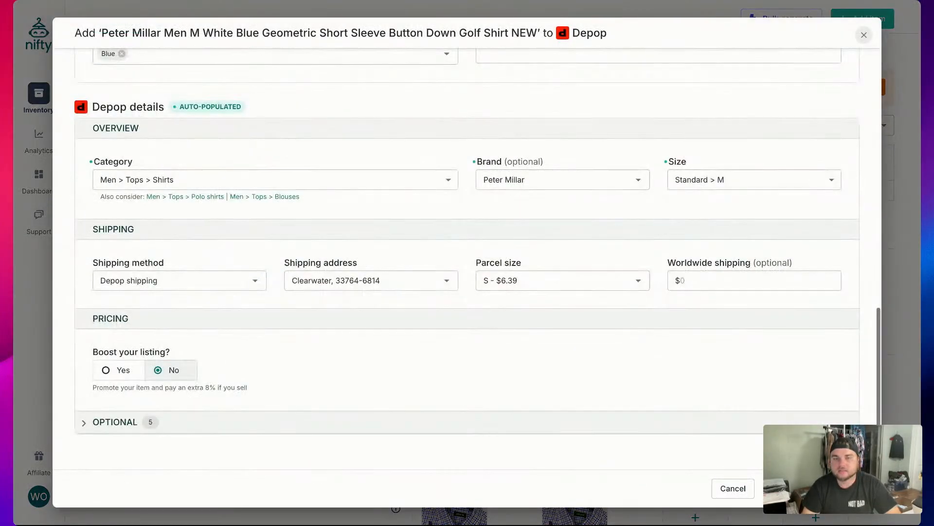
click(811, 488)
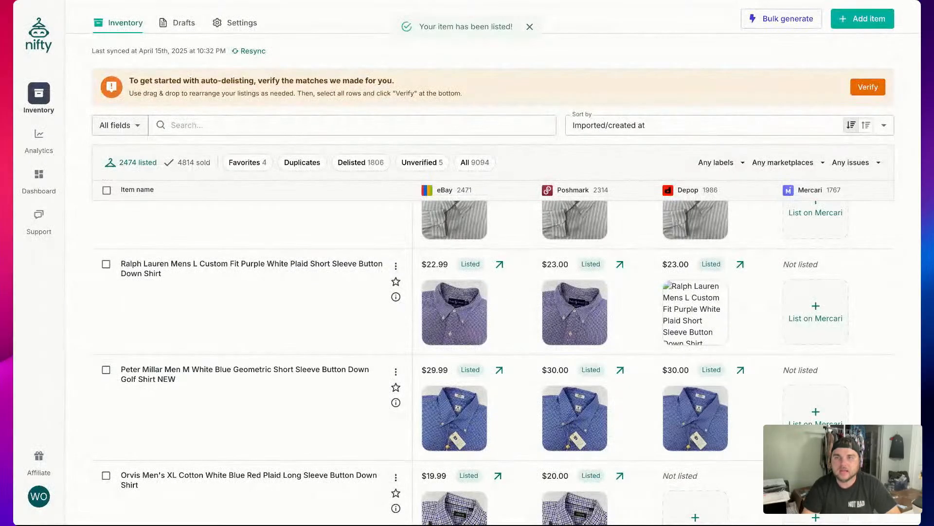
List the Orvis men's XL white blue red plaid long sleeve shirt on Depop with its auto-populated details.
scroll(698, 374, down, 4)
click(698, 374)
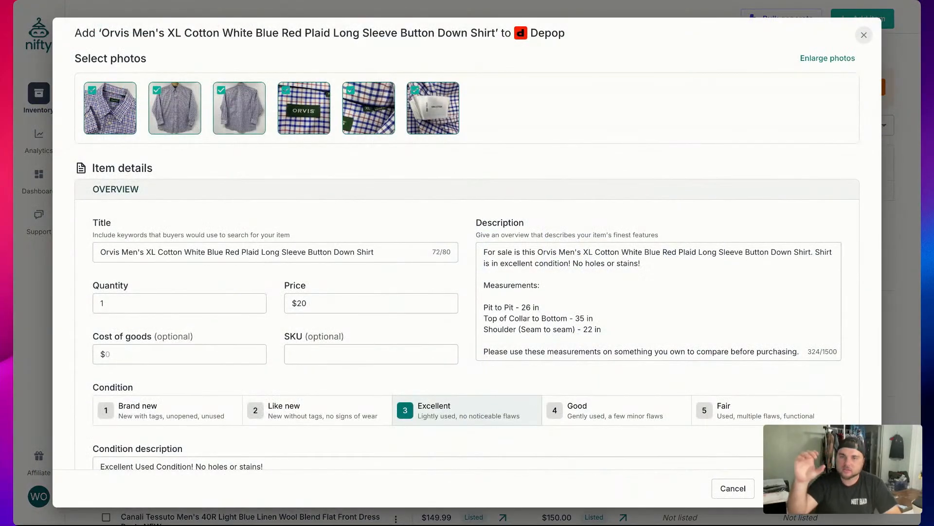
scroll(708, 395, down, 10)
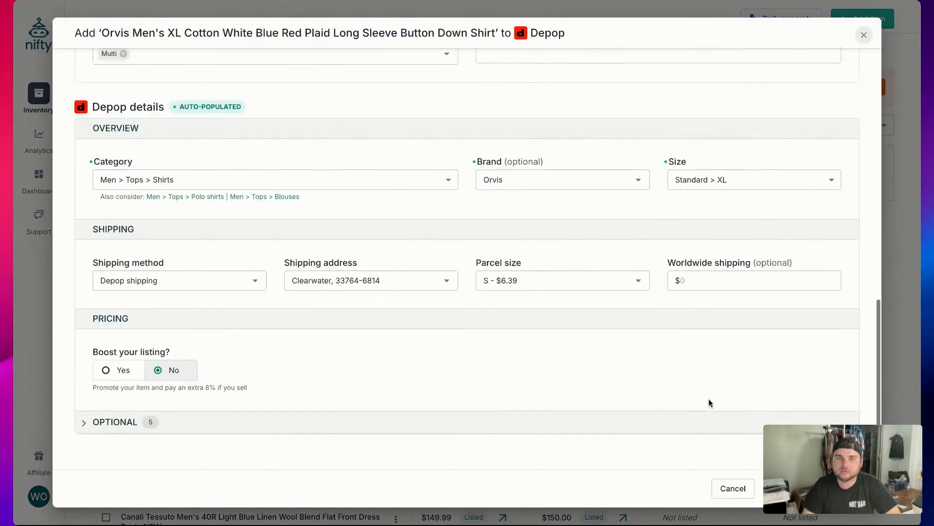
click(810, 488)
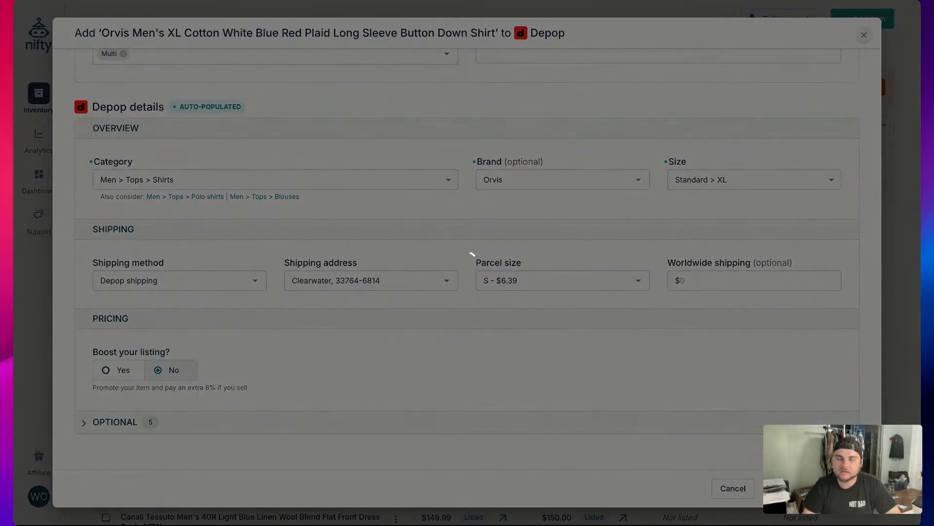
List the UNTUCKit Domani men's M slim fit blue white plaid shirt on Depop, keeping the auto-populated details.
scroll(501, 317, down, 3)
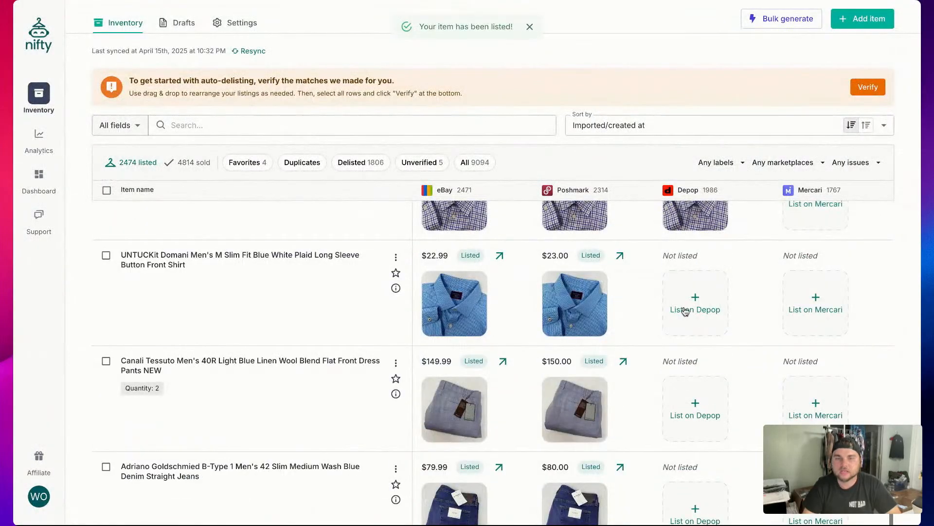
click(695, 304)
scroll(727, 384, down, 10)
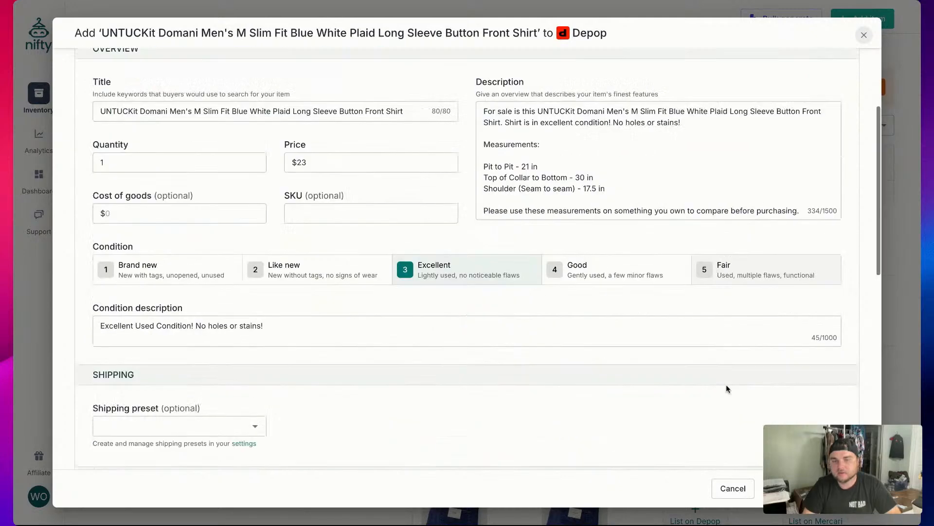
click(811, 488)
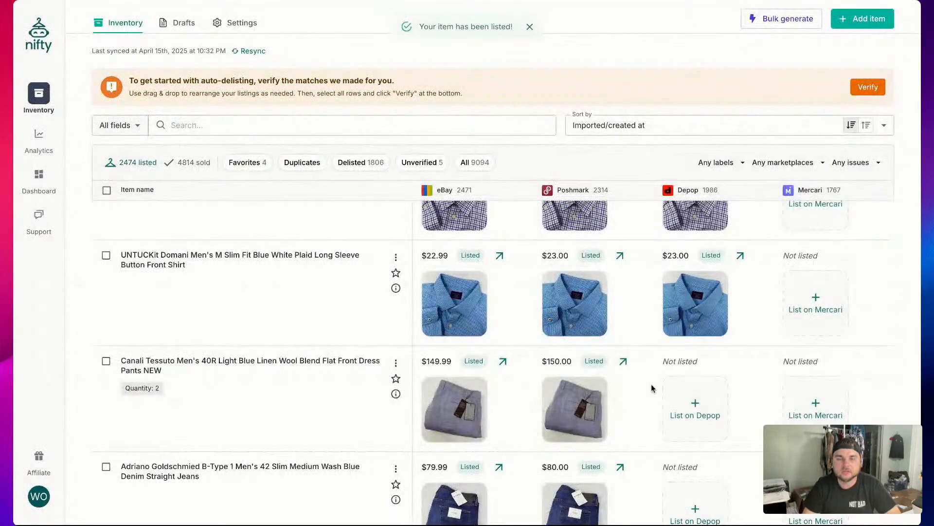
List the Canali Tessuto men's 40R light blue linen wool dress pants marked NEW on Depop with their auto-populated details.
scroll(701, 282, down, 3)
click(701, 282)
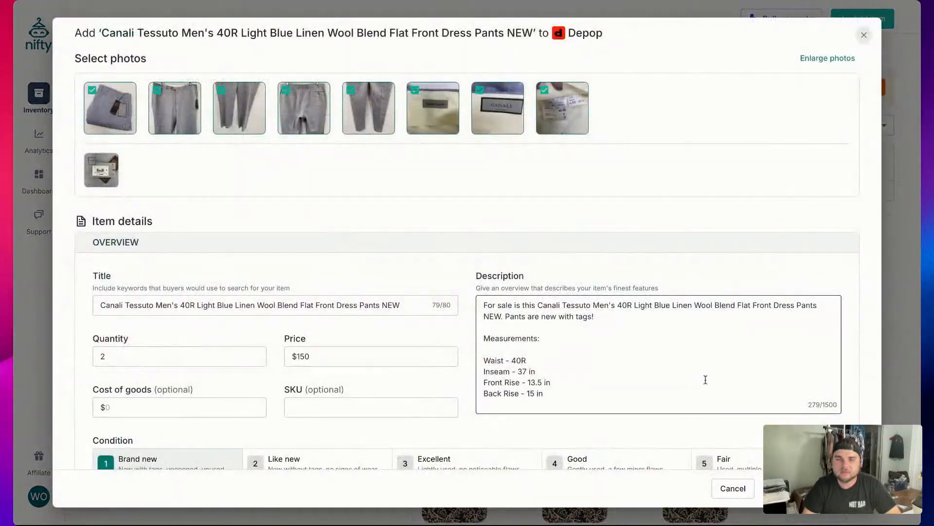
scroll(711, 413, down, 10)
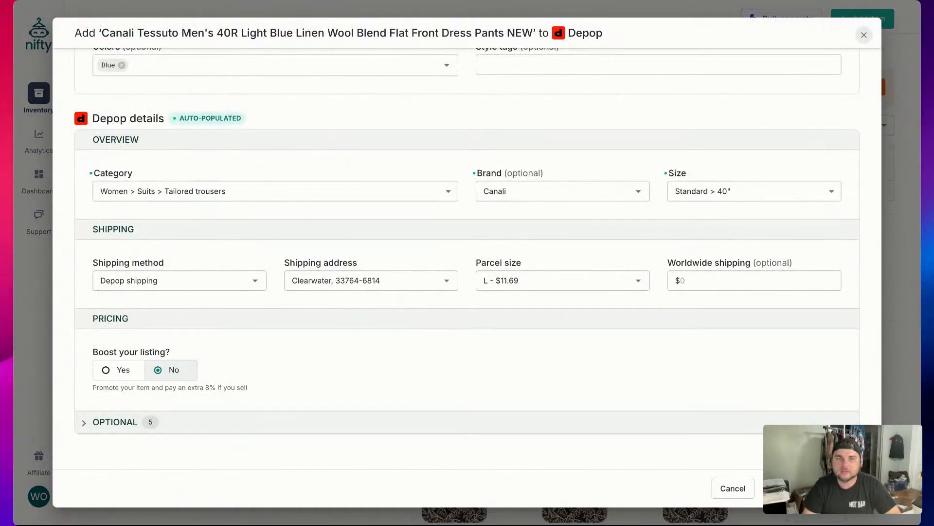
click(811, 488)
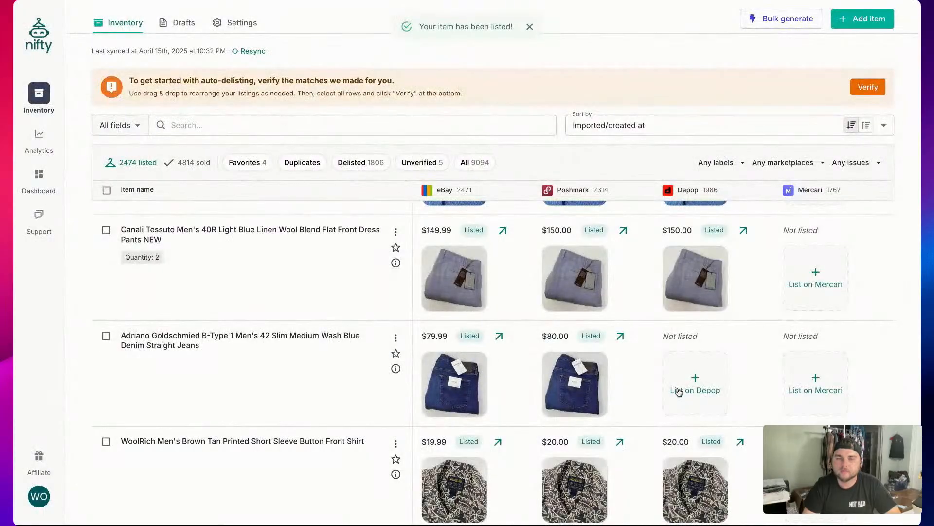
List the Adriano Goldschmied B-Type 1 men's 42 slim medium wash jeans on Depop, leaving the optional brand blank.
click(675, 384)
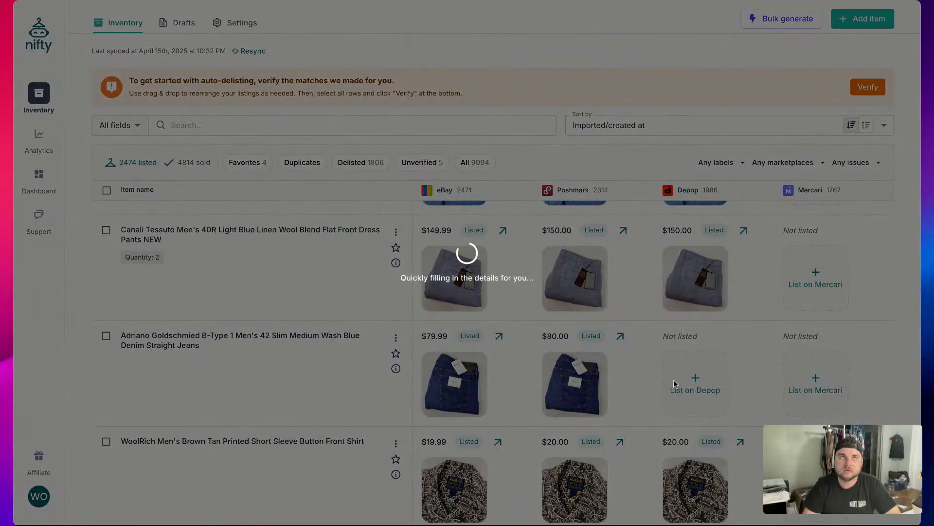
scroll(641, 378, down, 2)
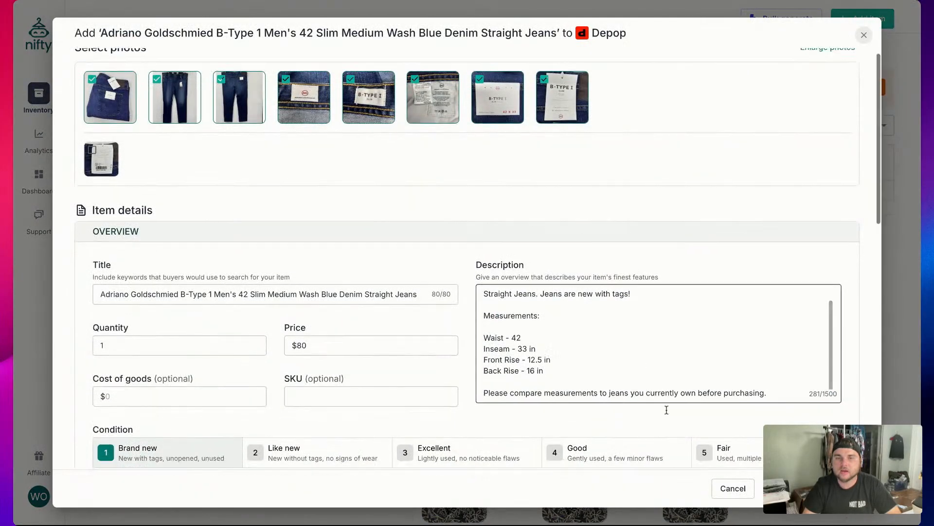
scroll(666, 409, down, 10)
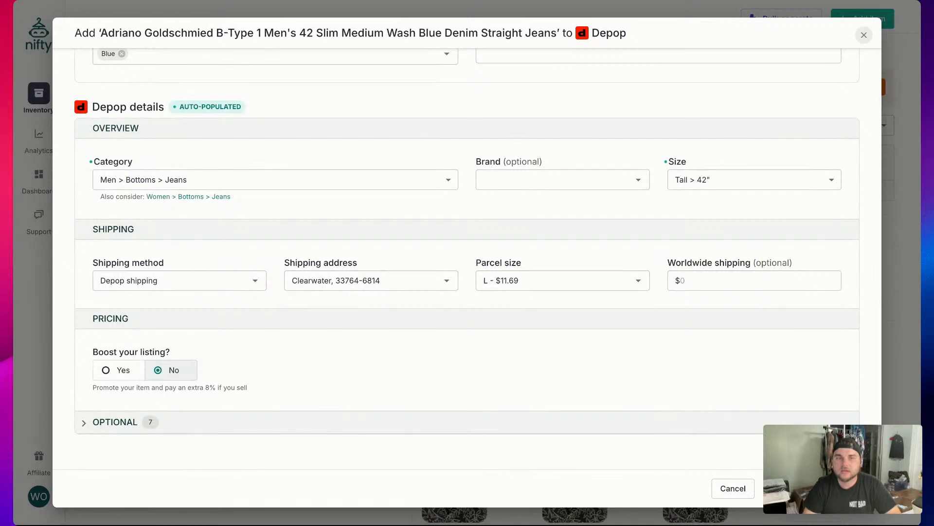
click(808, 488)
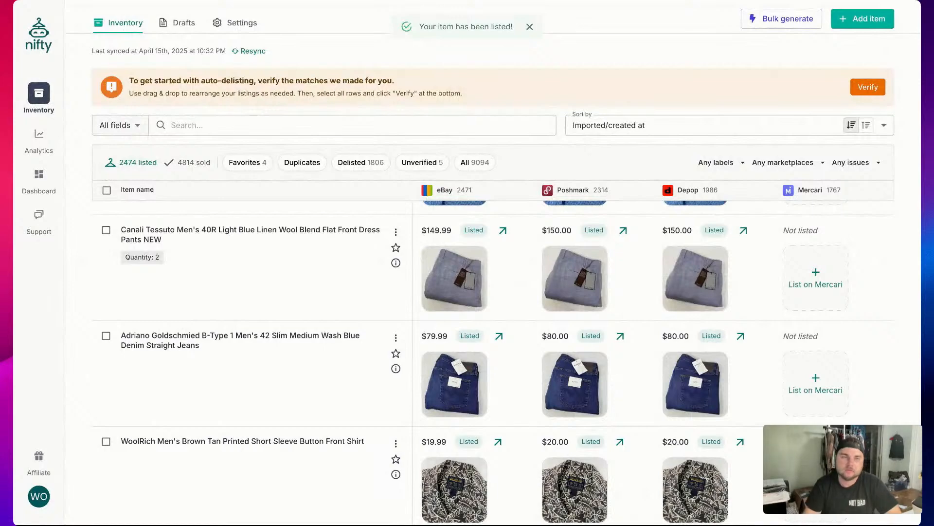
scroll(616, 334, down, 20)
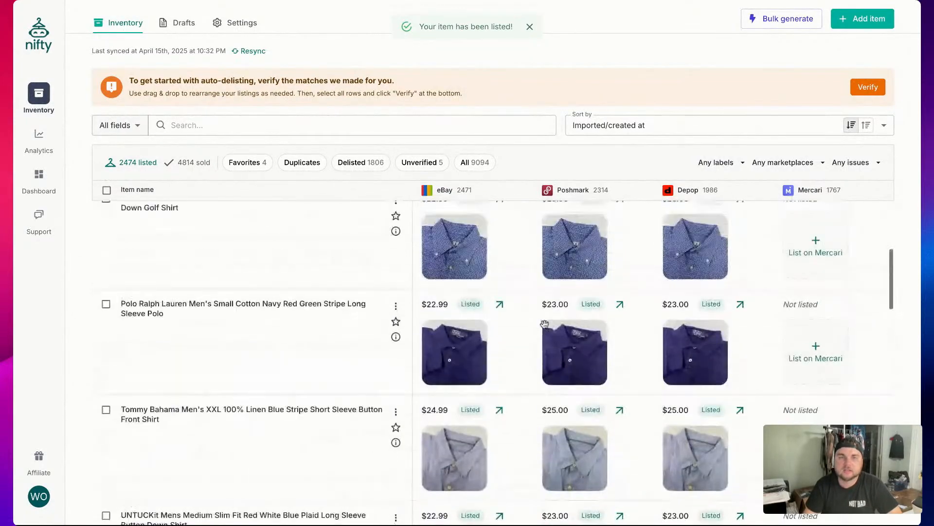